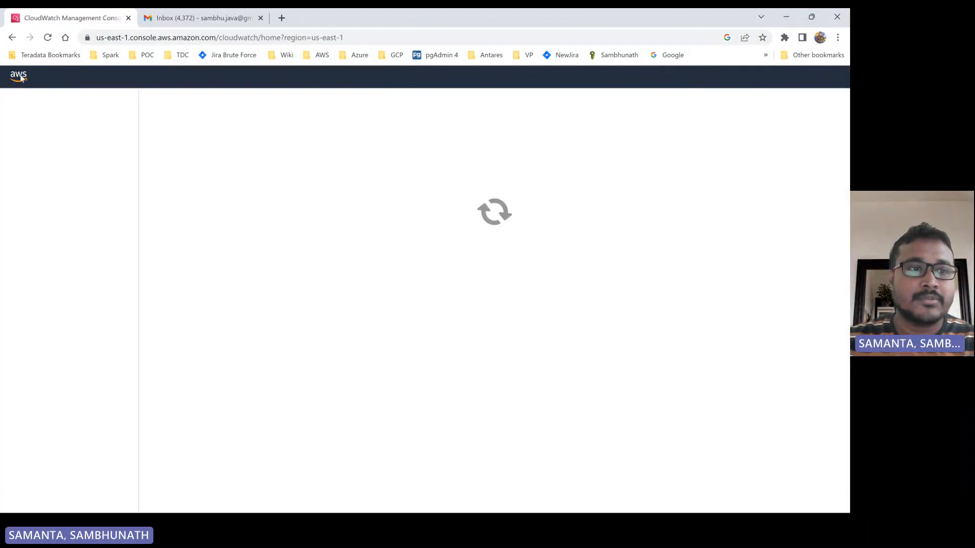
Step: Open the AWS Lambda service from the console home and start a new function named publish-message-lambda
{"action": "left_click", "coordinate": [19, 77]}
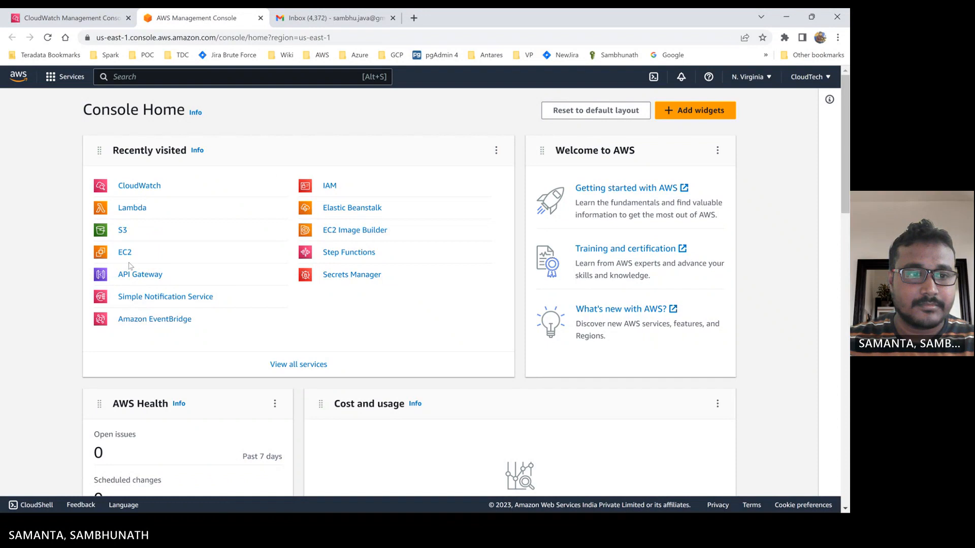
{"action": "left_click", "coordinate": [136, 208]}
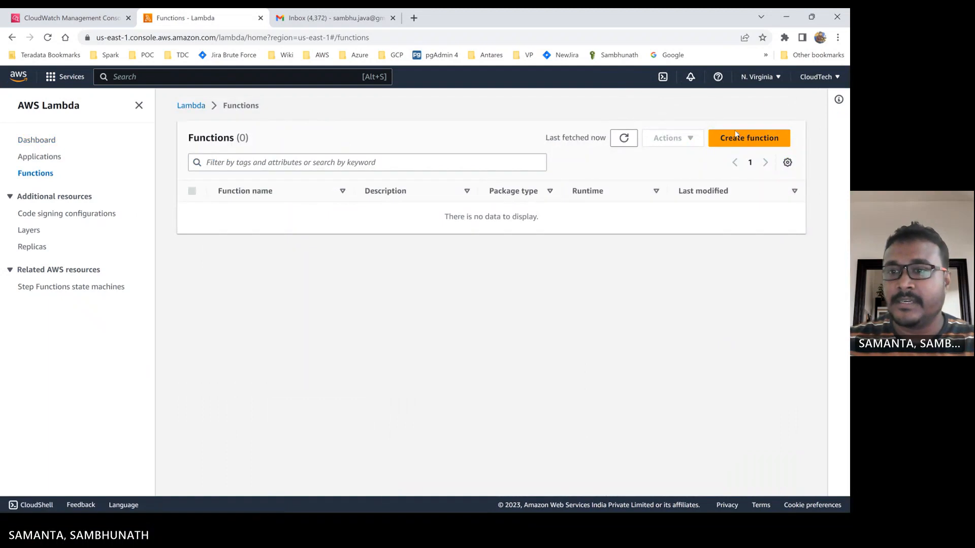
{"action": "left_click", "coordinate": [760, 144]}
{"action": "left_click", "coordinate": [86, 301]}
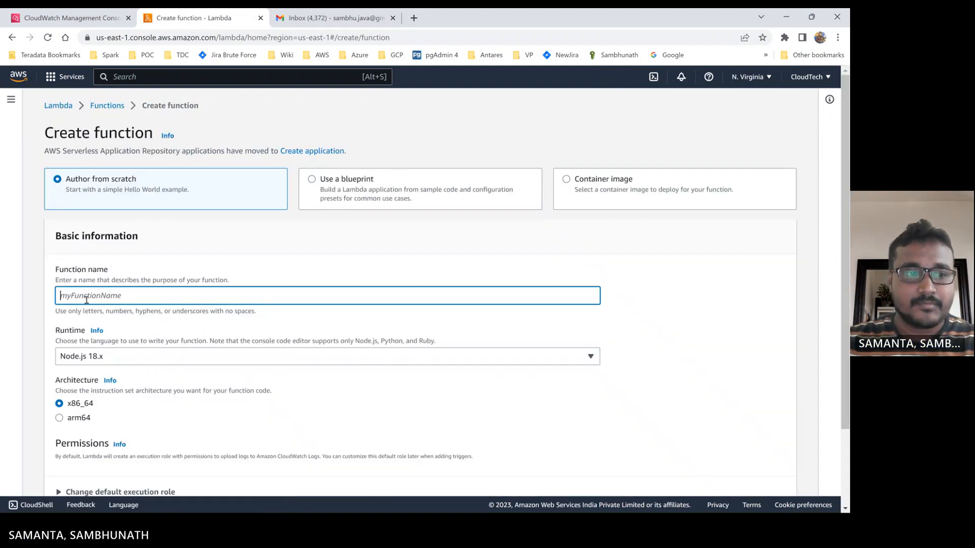
{"action": "type", "text": "publish-message-lambda"}
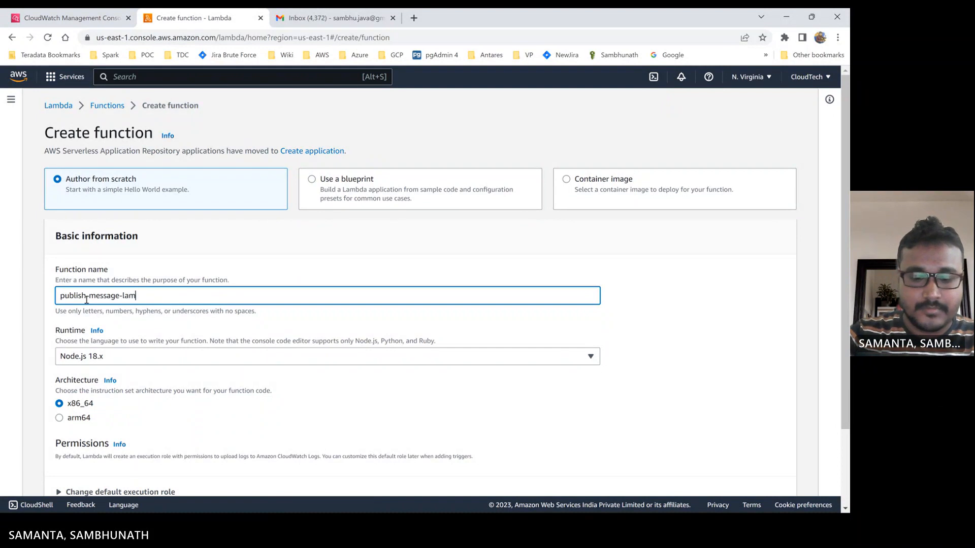
{"action": "left_click", "coordinate": [238, 270]}
Step: Set the runtime of the publish-message-lambda function to Python 3.7
{"action": "scroll", "coordinate": [238, 271], "scroll_direction": "down", "scroll_amount": 2}
{"action": "left_click", "coordinate": [98, 263]}
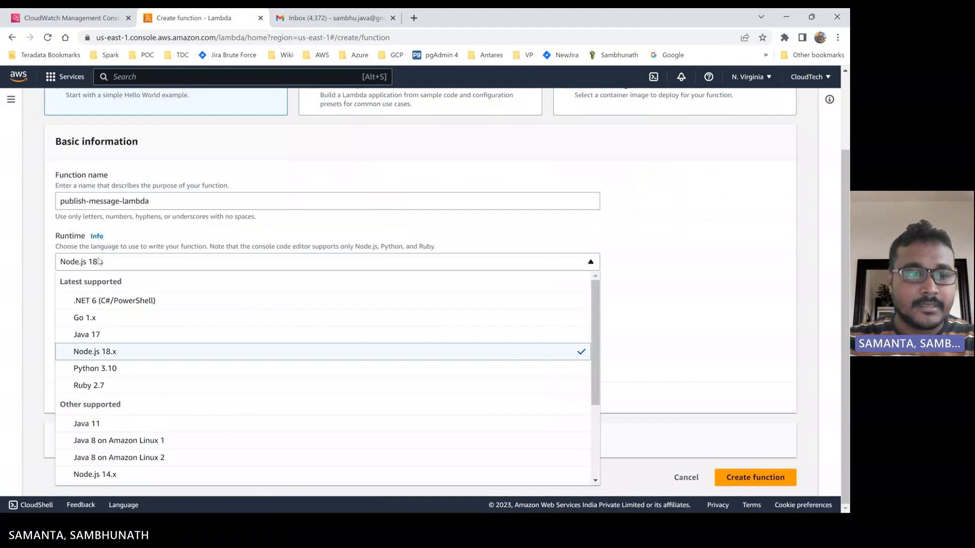
{"action": "scroll", "coordinate": [137, 399], "scroll_direction": "down", "scroll_amount": 3}
{"action": "left_click", "coordinate": [120, 399]}
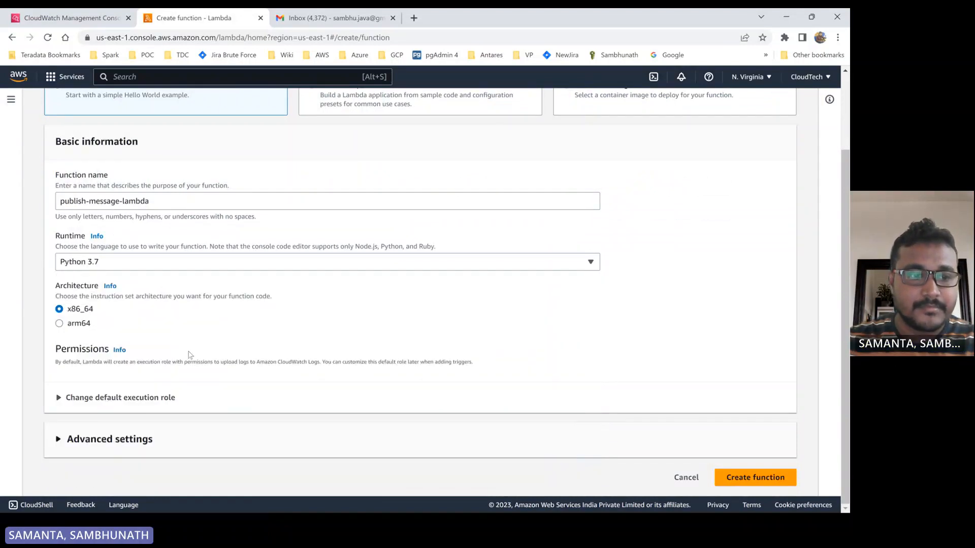
Step: Check the default execution role settings, create the function with them, and open the AWS console home in a separate browser tab
{"action": "left_click", "coordinate": [58, 401]}
{"action": "scroll", "coordinate": [491, 392], "scroll_direction": "down", "scroll_amount": 2}
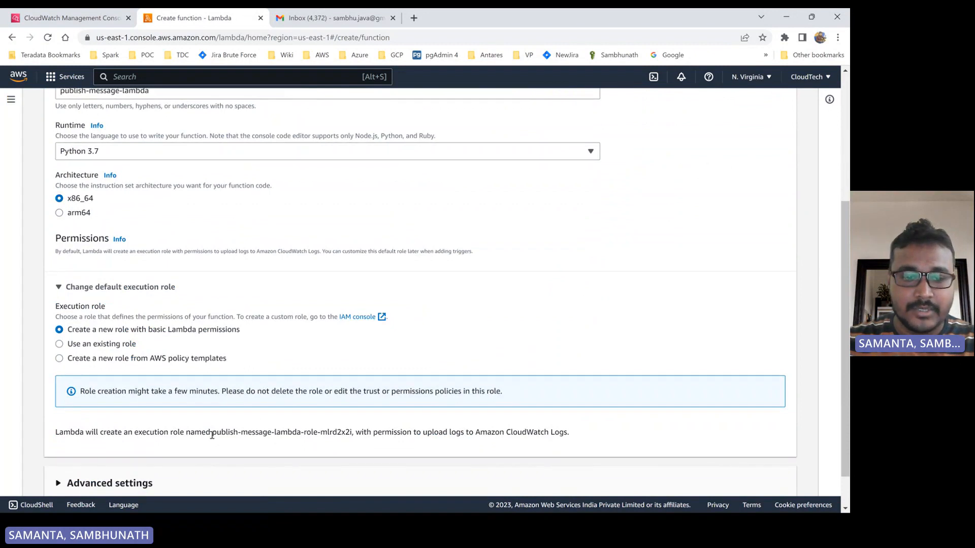
{"action": "left_click_drag", "start_coordinate": [213, 435], "coordinate": [346, 436]}
{"action": "scroll", "coordinate": [469, 398], "scroll_direction": "down", "scroll_amount": 1}
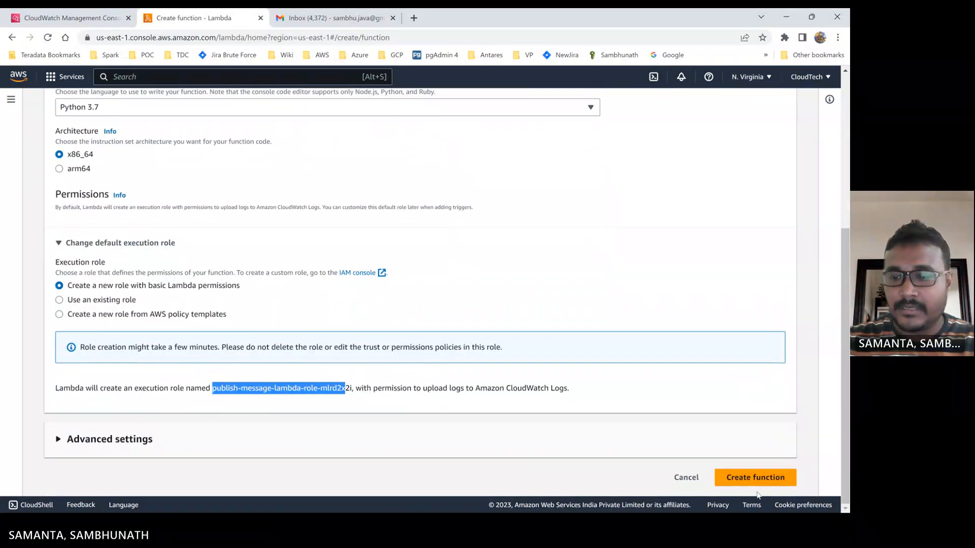
{"action": "left_click", "coordinate": [762, 477]}
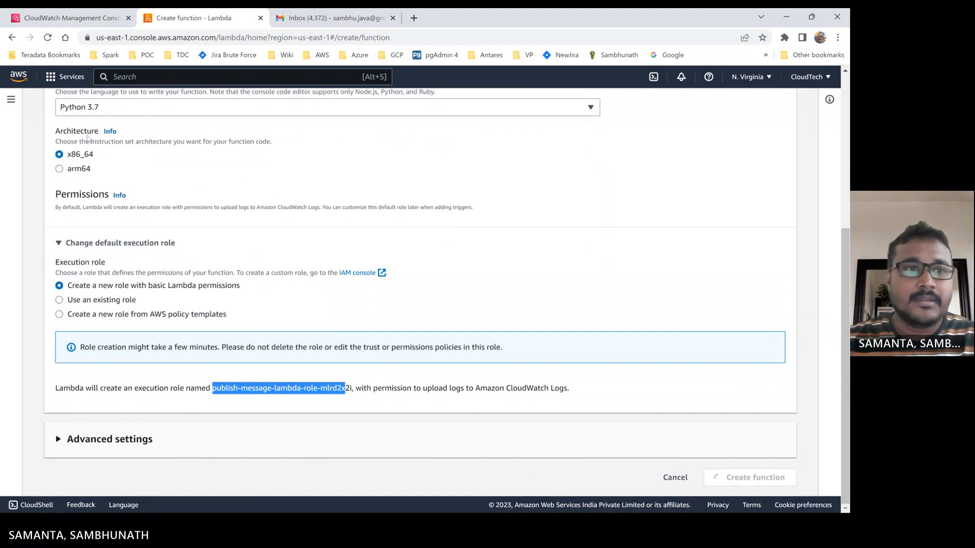
{"action": "middle_click", "coordinate": [19, 81]}
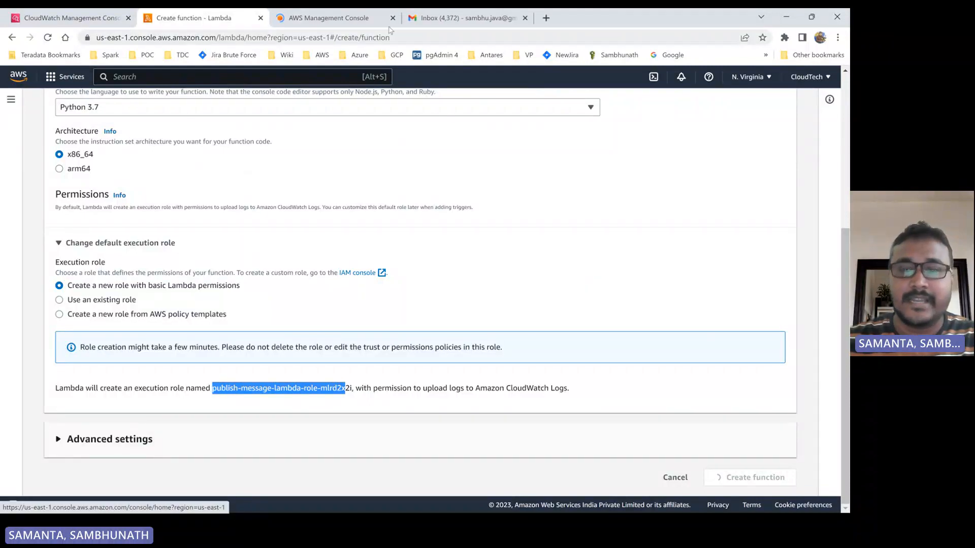
Step: Switch to PowerPoint to view the "Trigger AWS Lambda by AWS SNS" diagram slide, and return to the AWS console in Chrome
{"action": "left_click", "coordinate": [466, 530]}
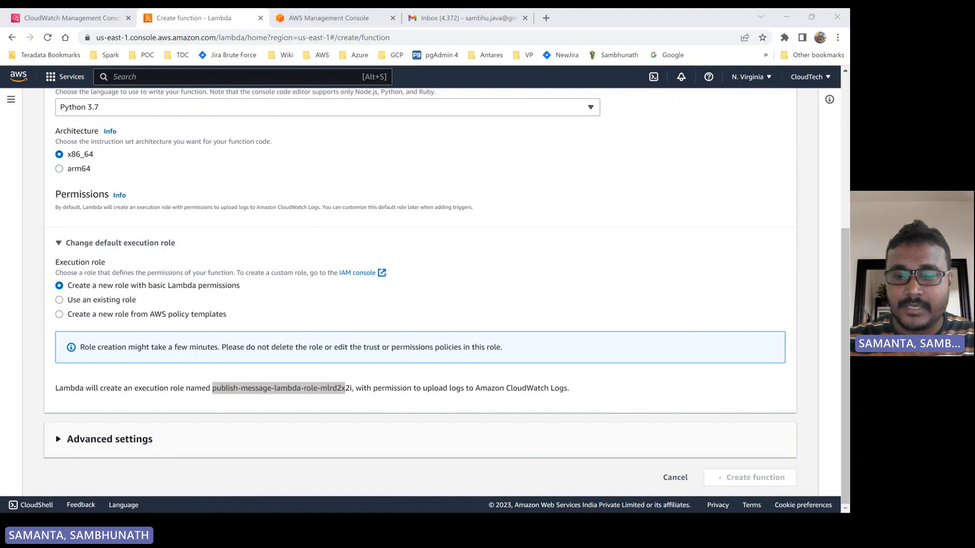
{"action": "mouse_move", "coordinate": [542, 533]}
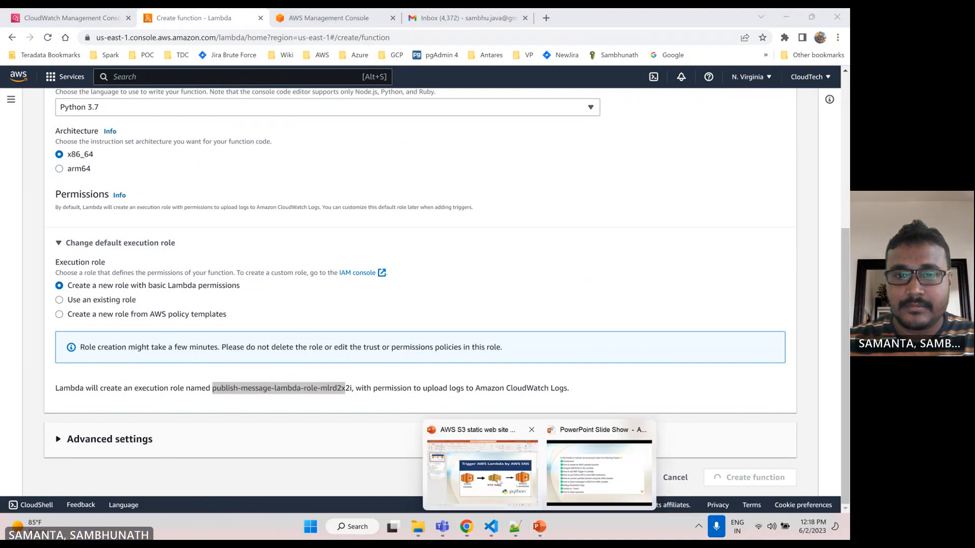
{"action": "left_click", "coordinate": [483, 468]}
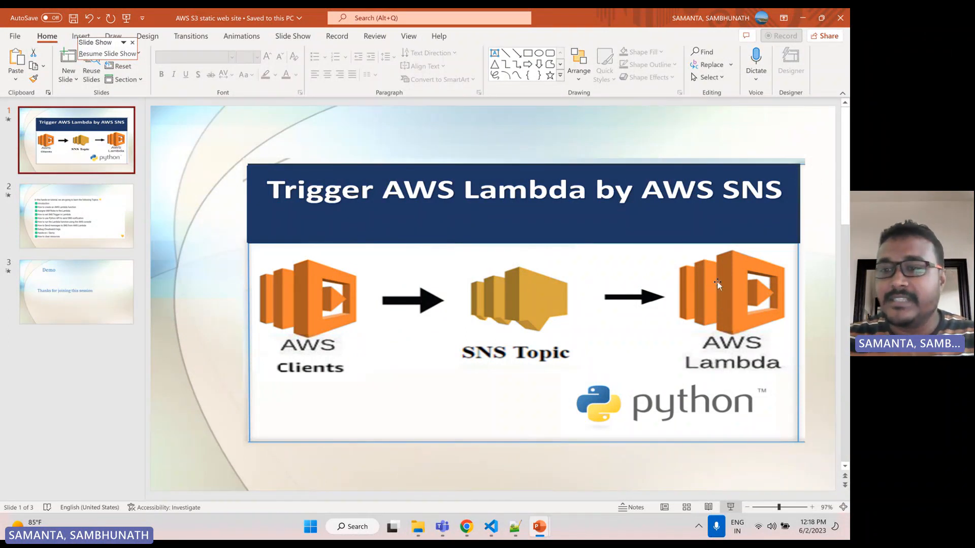
{"action": "left_click", "coordinate": [466, 527]}
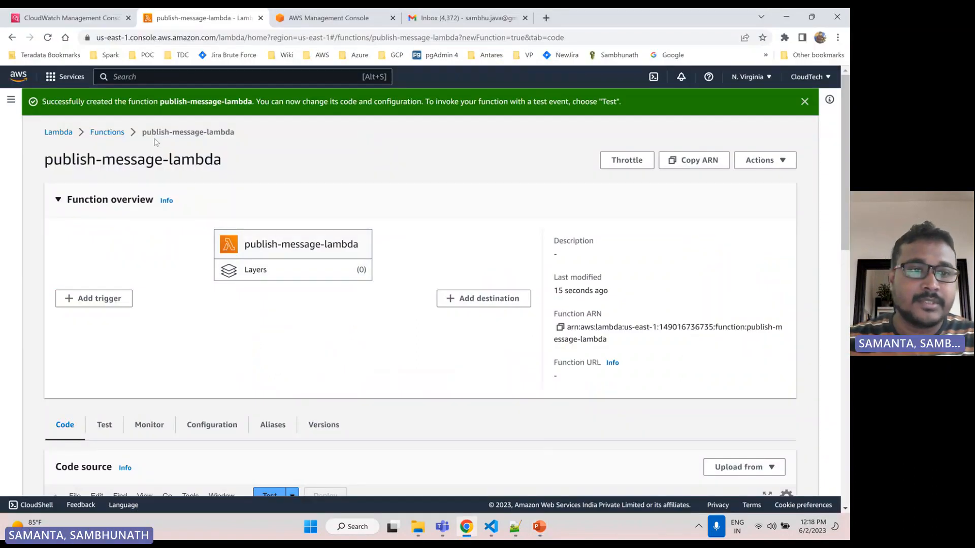
Step: Start another Lambda function from the functions list and name it trigger-by-sna-lambda-demo
{"action": "left_click", "coordinate": [121, 131]}
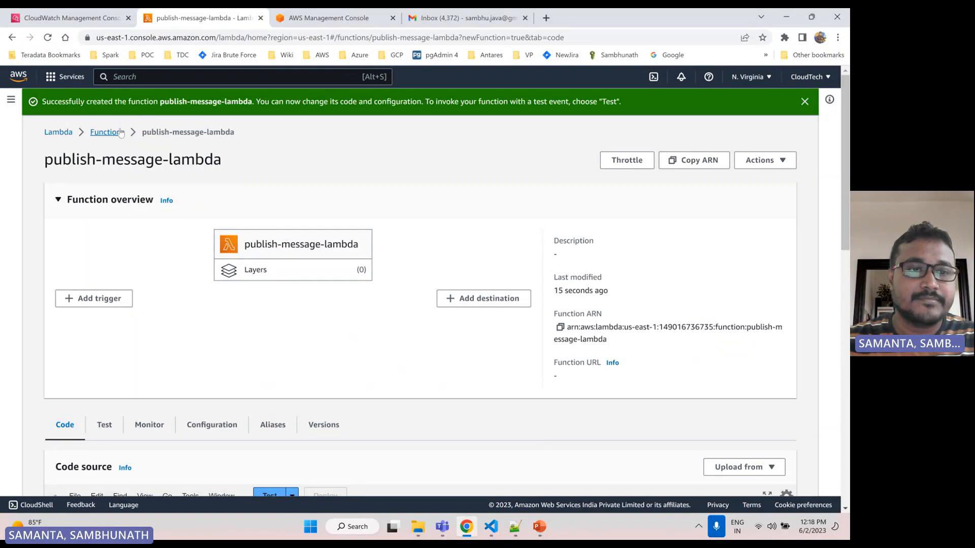
{"action": "left_click", "coordinate": [755, 139]}
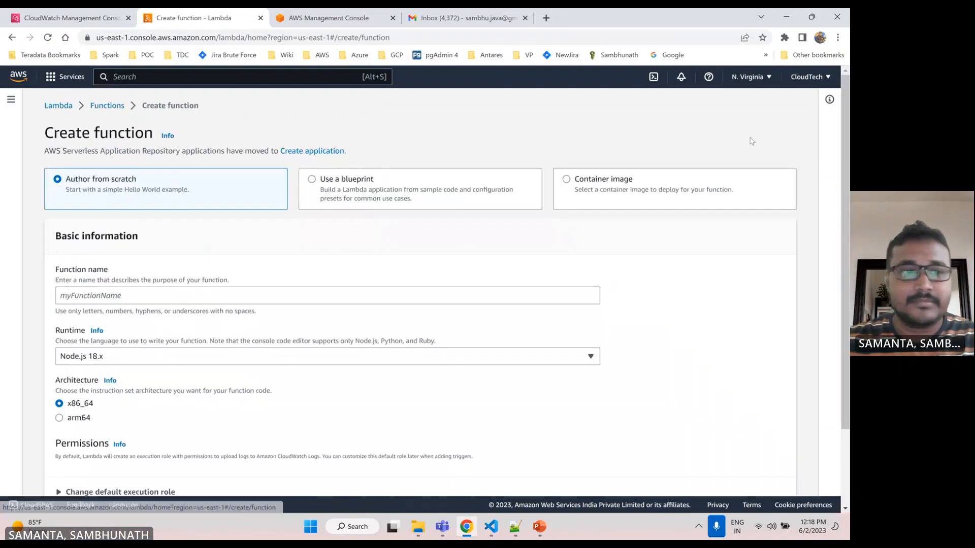
{"action": "left_click", "coordinate": [105, 294]}
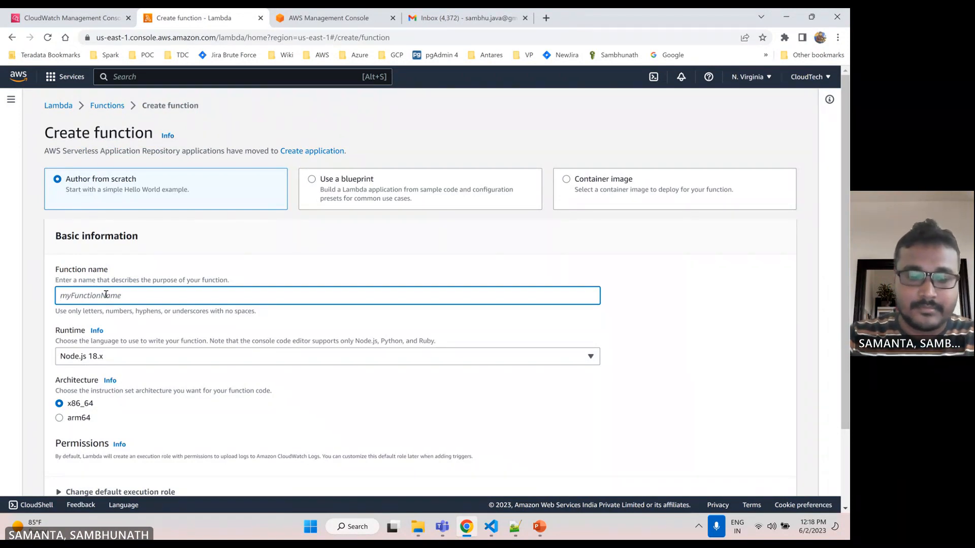
{"action": "type", "text": "trigg"}
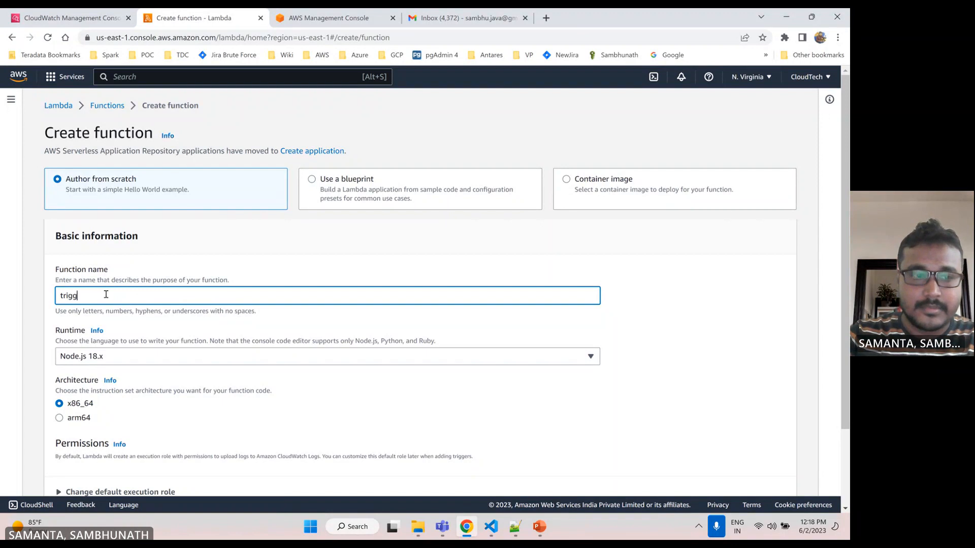
{"action": "type", "text": "er"}
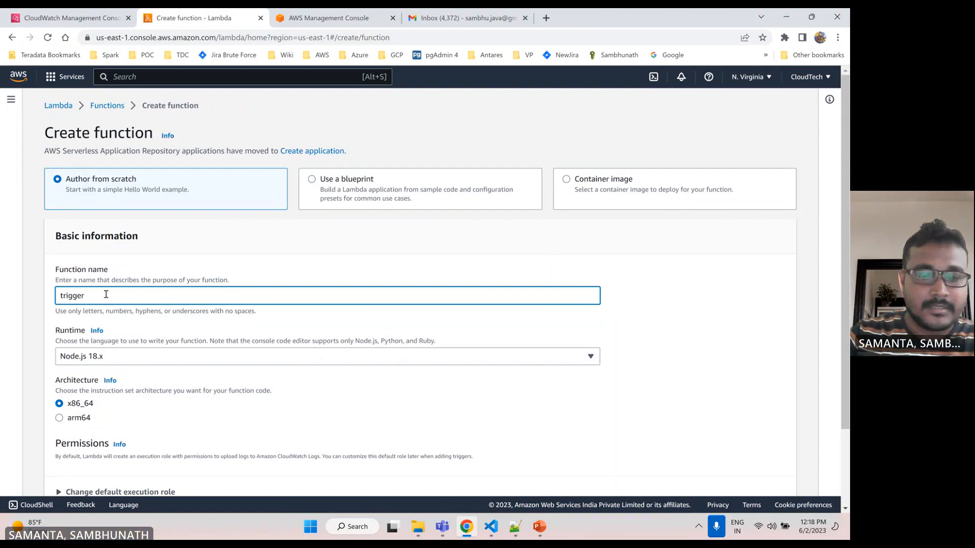
{"action": "type", "text": "-by-s"}
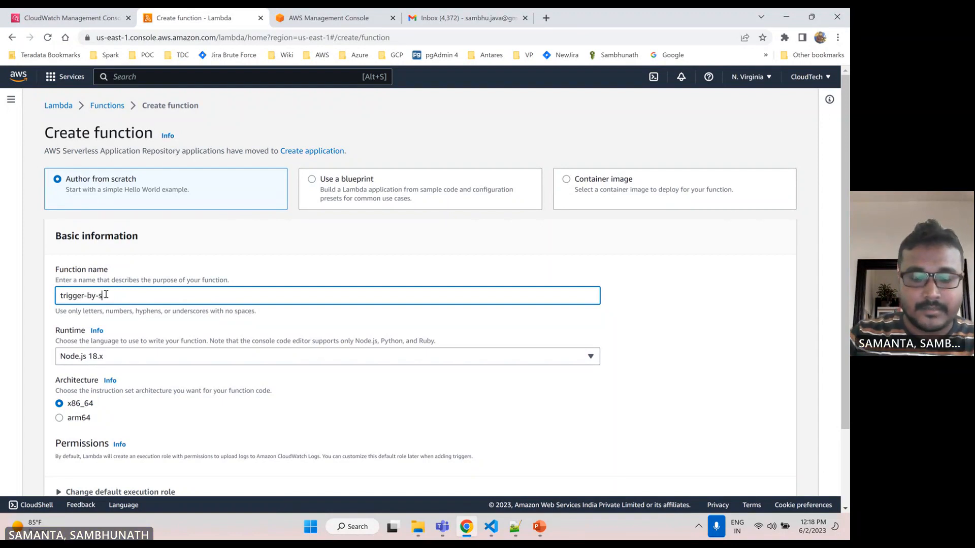
{"action": "type", "text": "ns-lambda"}
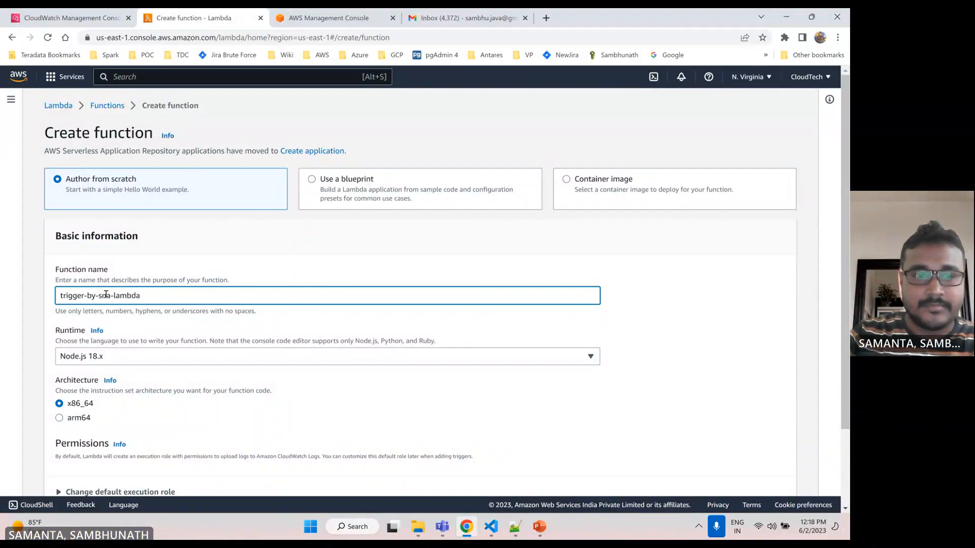
{"action": "type", "text": "-demo"}
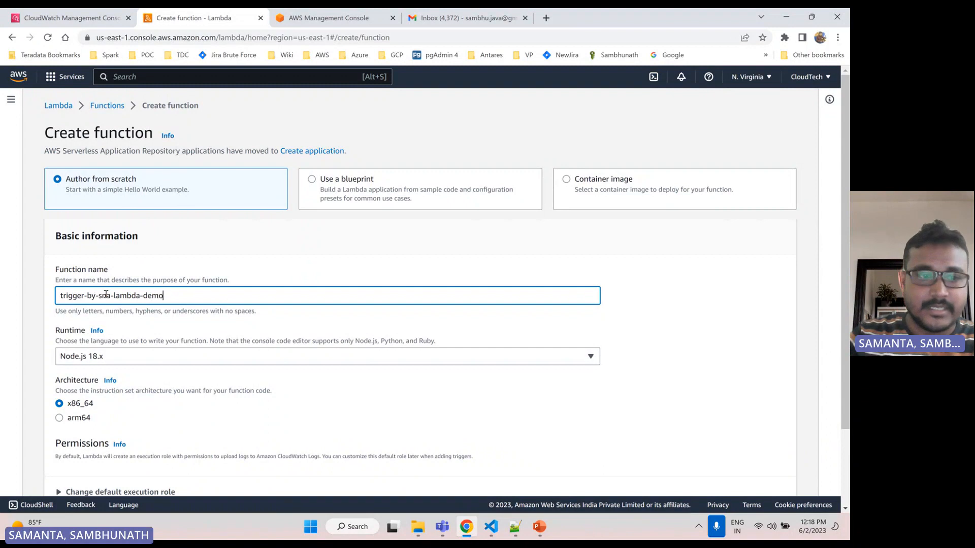
{"action": "left_click", "coordinate": [324, 280]}
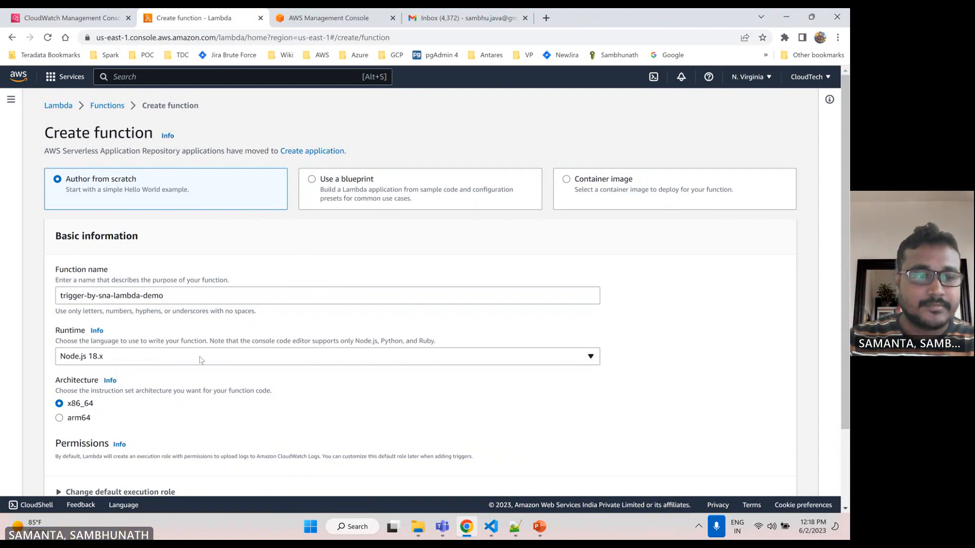
Step: Set the second function's runtime to Python 3.7 and create it with the default execution role
{"action": "scroll", "coordinate": [202, 360], "scroll_direction": "down", "scroll_amount": 2}
{"action": "left_click", "coordinate": [106, 262]}
{"action": "scroll", "coordinate": [125, 364], "scroll_direction": "down", "scroll_amount": 3}
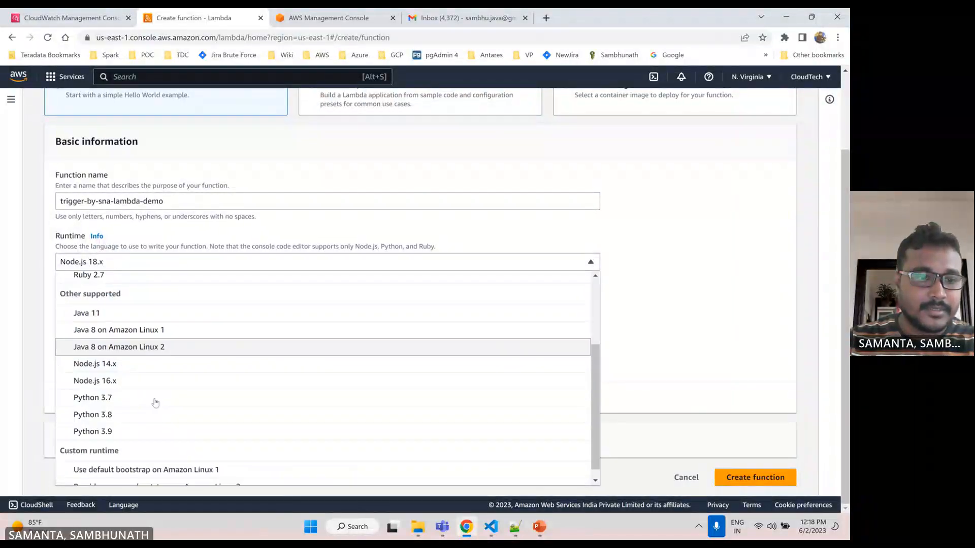
{"action": "left_click", "coordinate": [122, 399]}
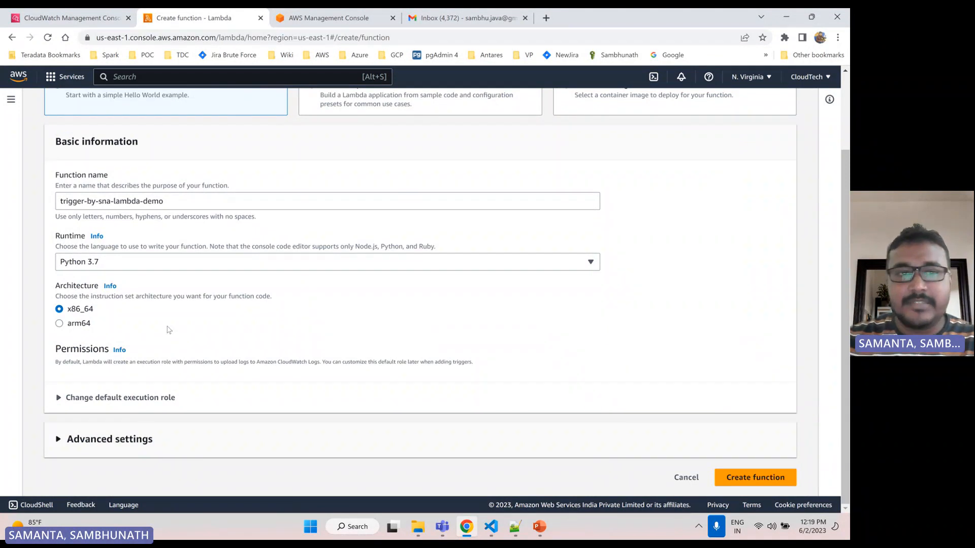
{"action": "scroll", "coordinate": [181, 259], "scroll_direction": "up", "scroll_amount": 2}
{"action": "scroll", "coordinate": [509, 401], "scroll_direction": "down", "scroll_amount": 2}
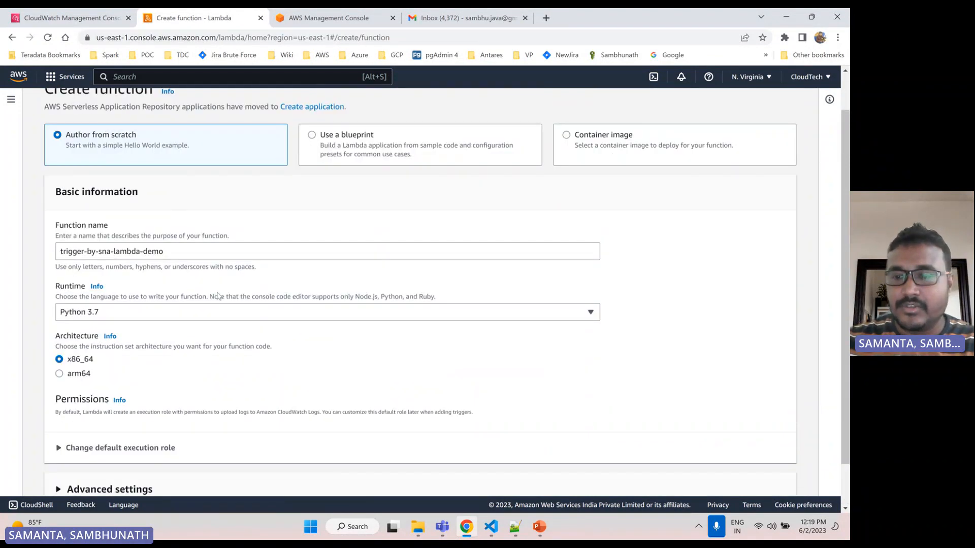
{"action": "left_click", "coordinate": [756, 479]}
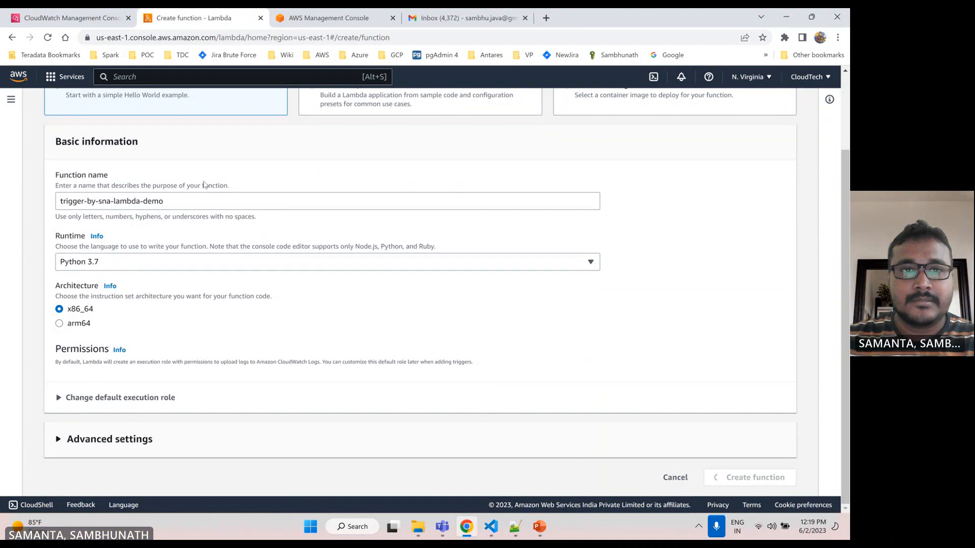
Step: In the separate console home tab, open the IAM roles list and view the publish-message-lambda-role-mlrd2x2i role
{"action": "left_click", "coordinate": [308, 20]}
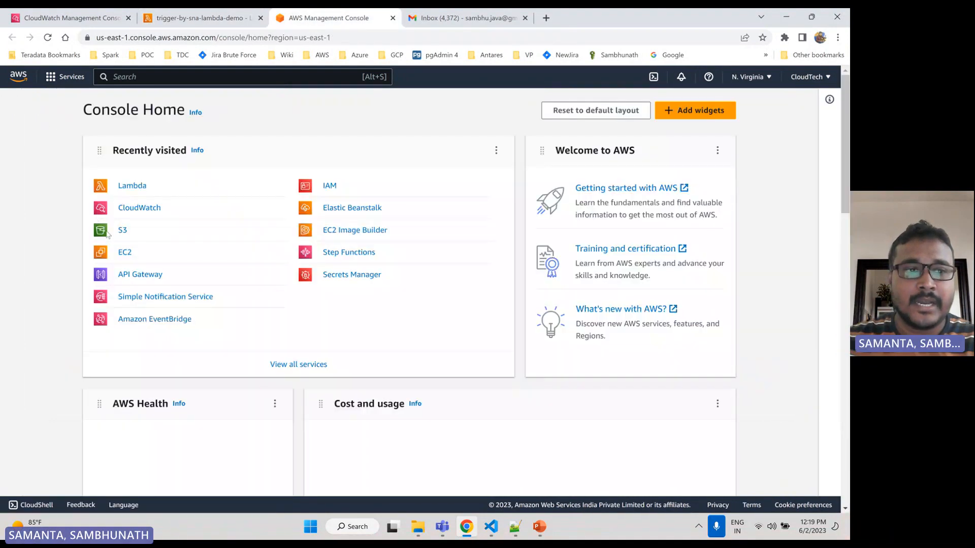
{"action": "left_click", "coordinate": [330, 186]}
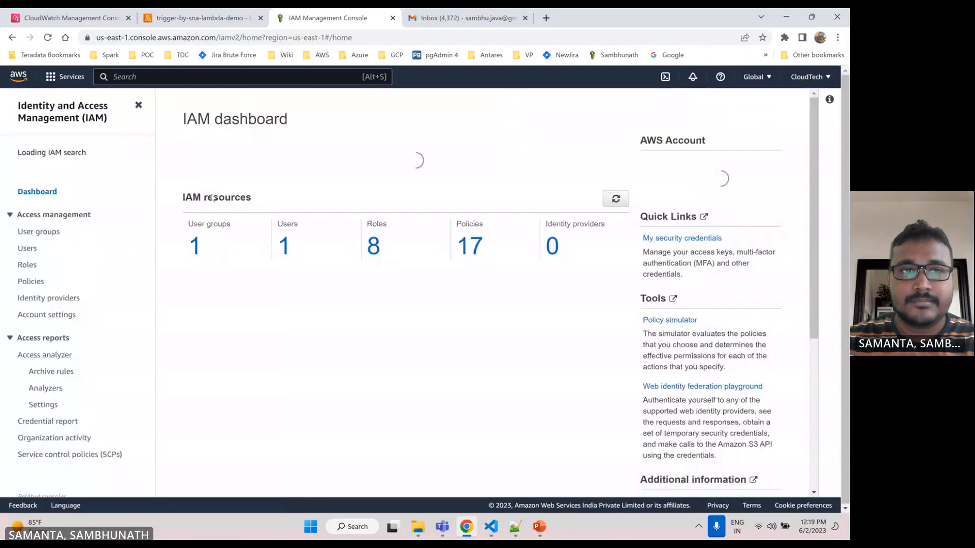
{"action": "left_click", "coordinate": [26, 266]}
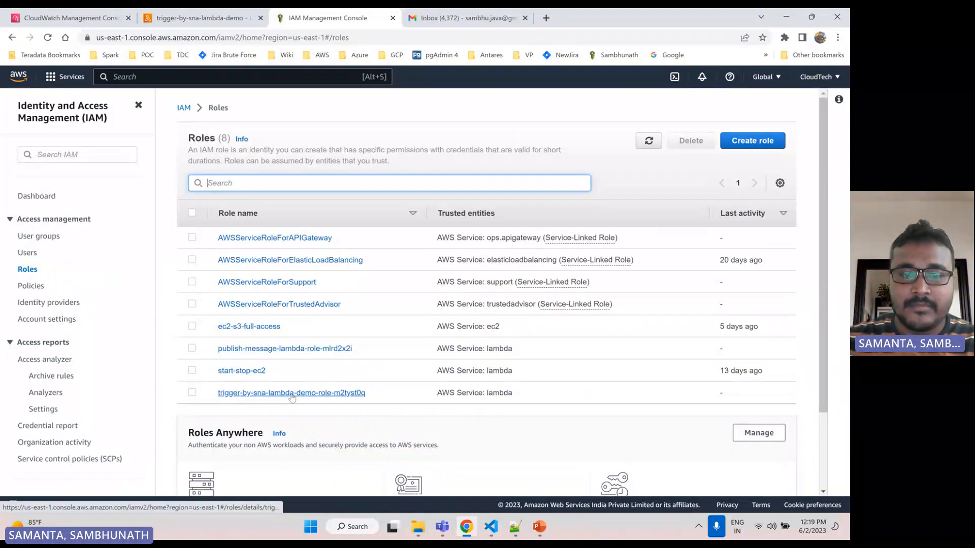
{"action": "left_click", "coordinate": [296, 354]}
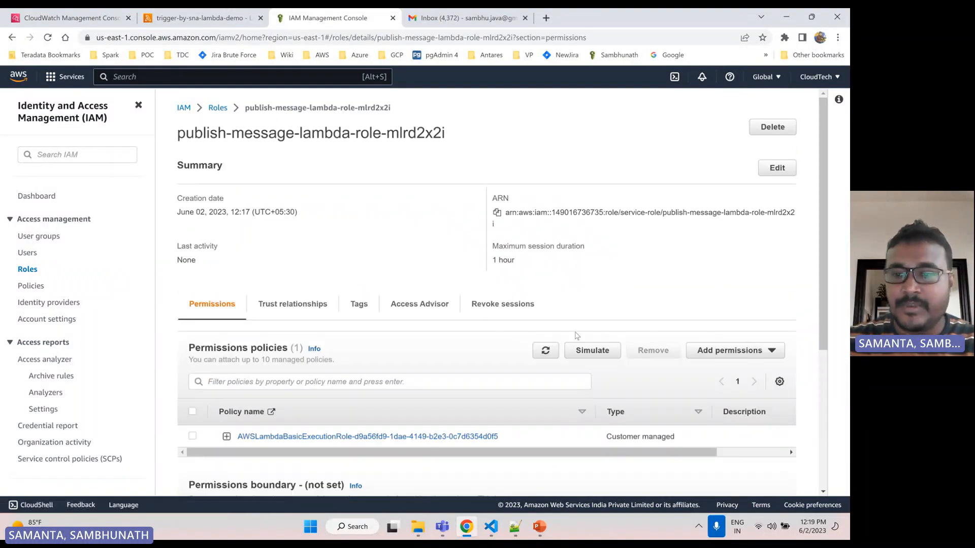
Step: Filter the attachable policies by "sns" and attach AmazonSNSFullAccess to the publish-message-lambda role
{"action": "left_click", "coordinate": [735, 350]}
{"action": "left_click", "coordinate": [712, 369]}
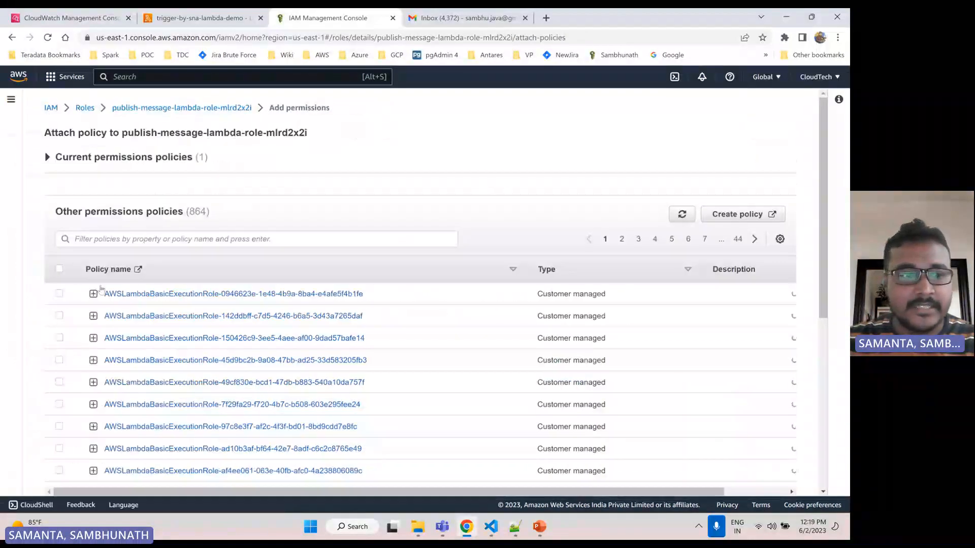
{"action": "left_click", "coordinate": [104, 241]}
{"action": "type", "text": "sns"}
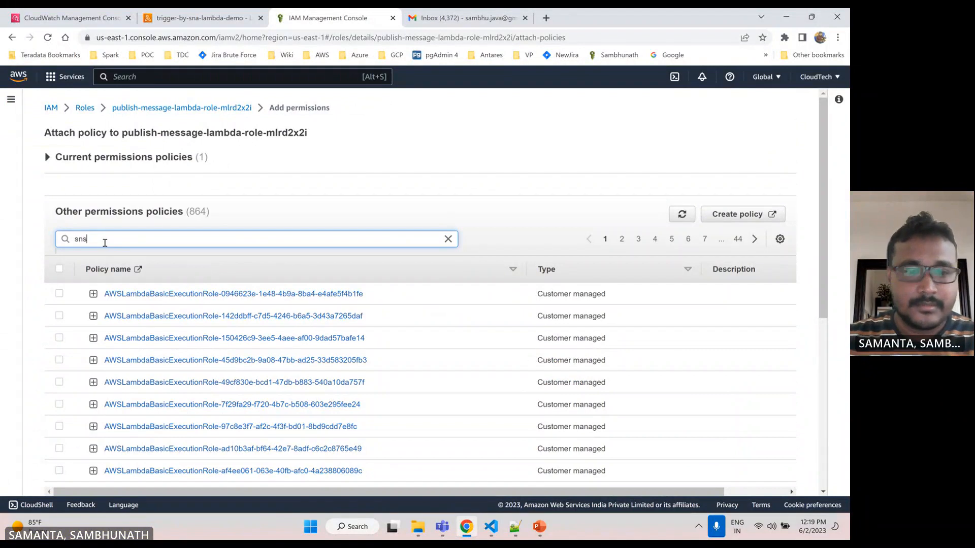
{"action": "key", "text": "Return"}
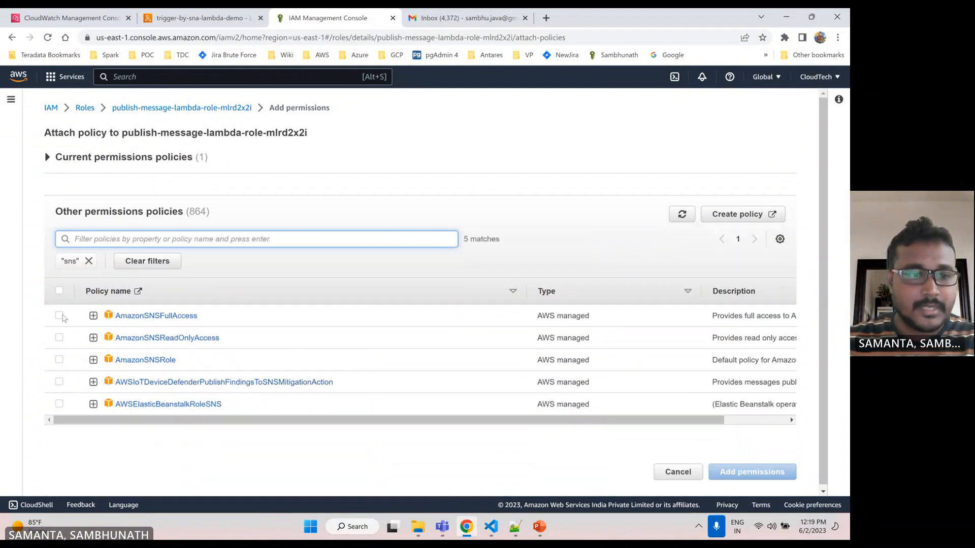
{"action": "left_click", "coordinate": [59, 315]}
{"action": "left_click", "coordinate": [767, 473]}
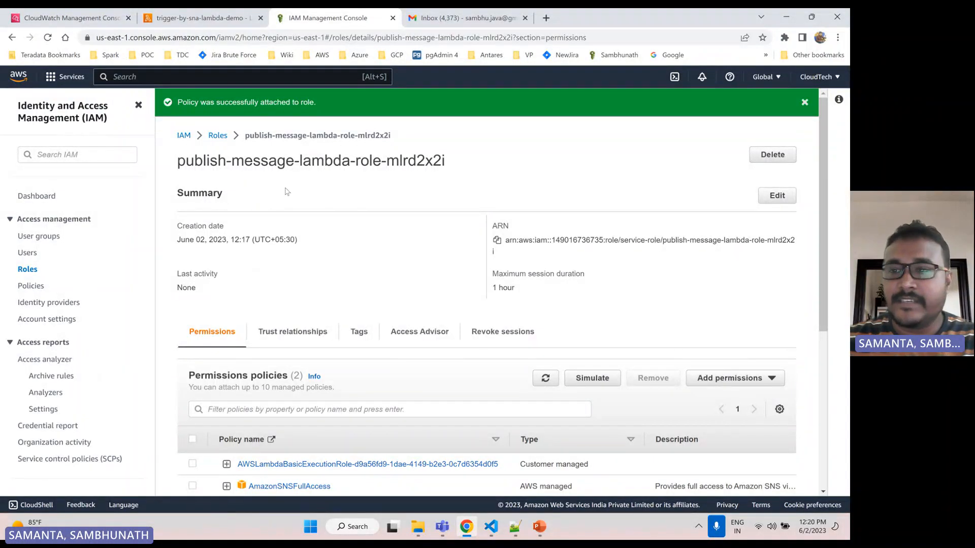
Step: Open the trigger-by-sna-lambda-demo role from the IAM roles list and start attaching policies to it
{"action": "left_click", "coordinate": [217, 135]}
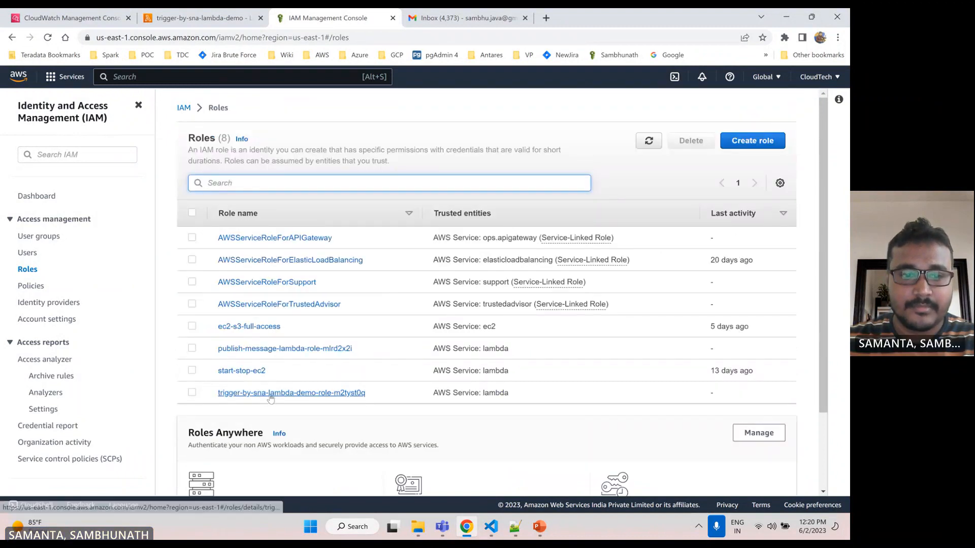
{"action": "left_click", "coordinate": [305, 395]}
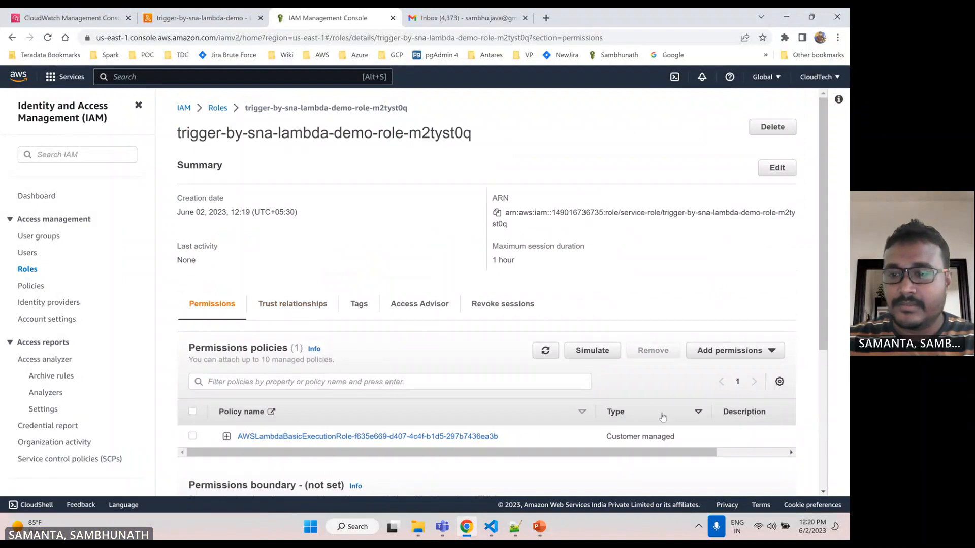
{"action": "left_click", "coordinate": [730, 351]}
{"action": "left_click", "coordinate": [714, 368]}
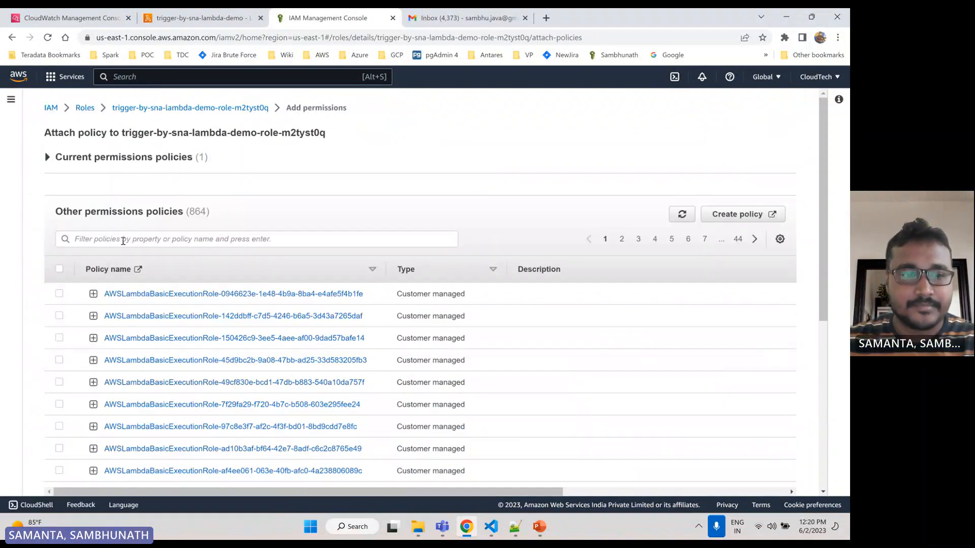
Step: Filter the attachable policies by "s3", attach AmazonS3FullAccess to the trigger-by-sna-lambda-demo role, and return to the roles list
{"action": "left_click", "coordinate": [123, 240]}
{"action": "type", "text": "s3"}
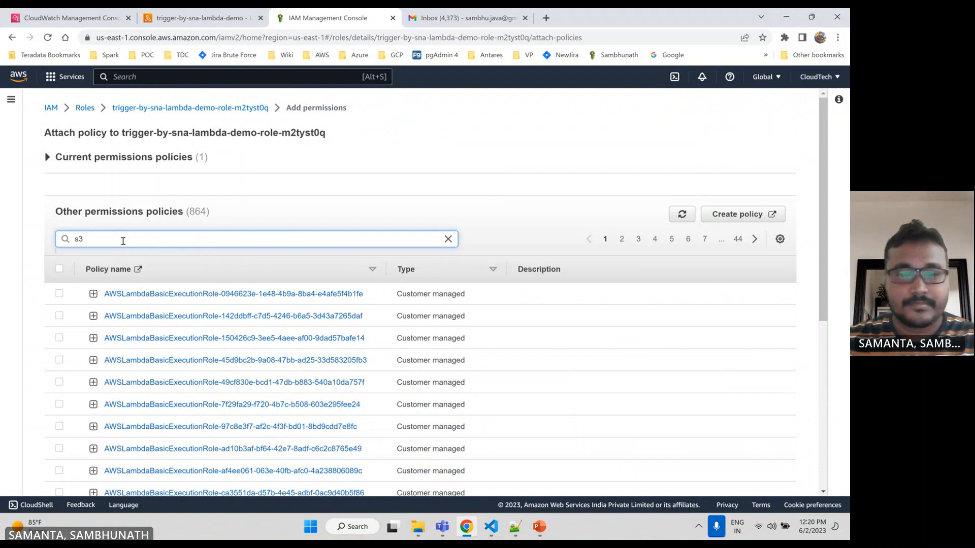
{"action": "key", "text": "Return"}
{"action": "left_click", "coordinate": [58, 315]}
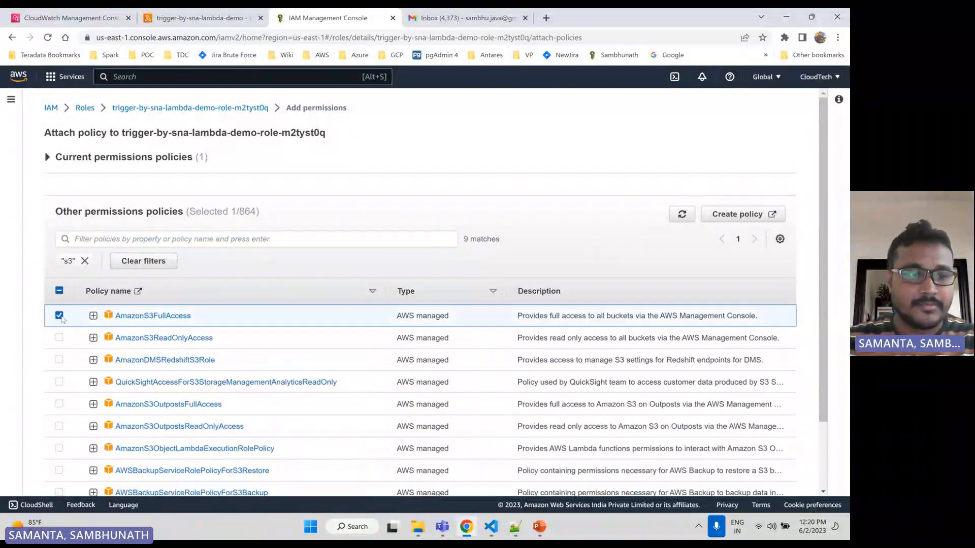
{"action": "scroll", "coordinate": [711, 432], "scroll_direction": "down", "scroll_amount": 2}
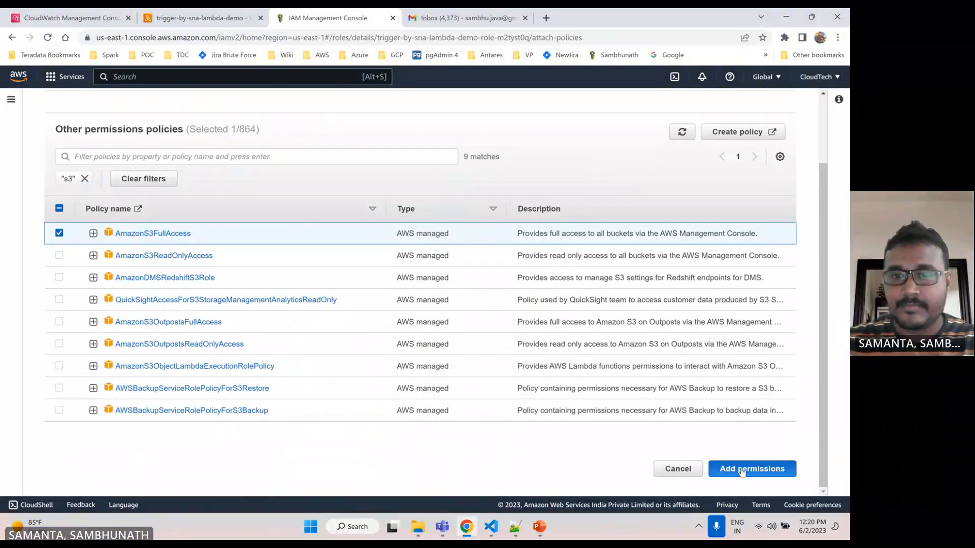
{"action": "left_click", "coordinate": [743, 472]}
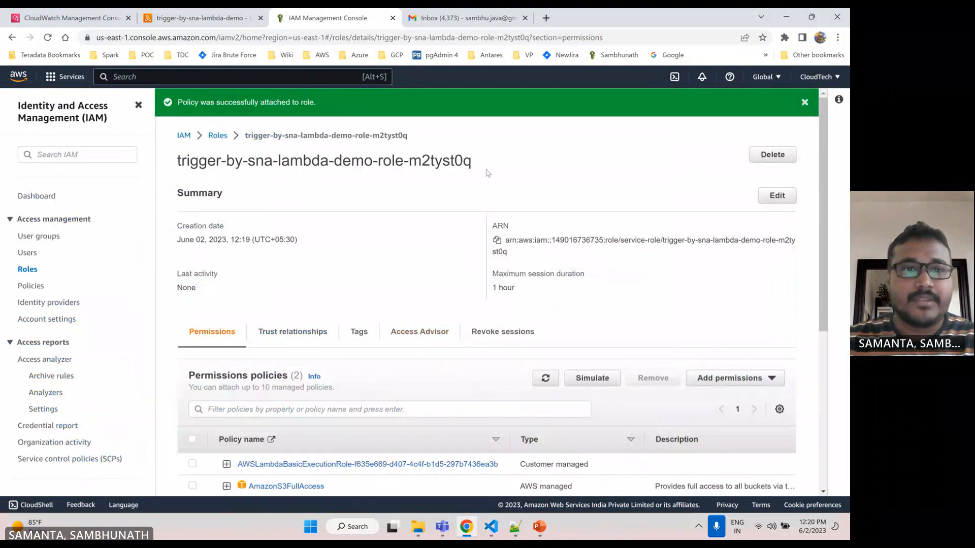
{"action": "left_click", "coordinate": [218, 136]}
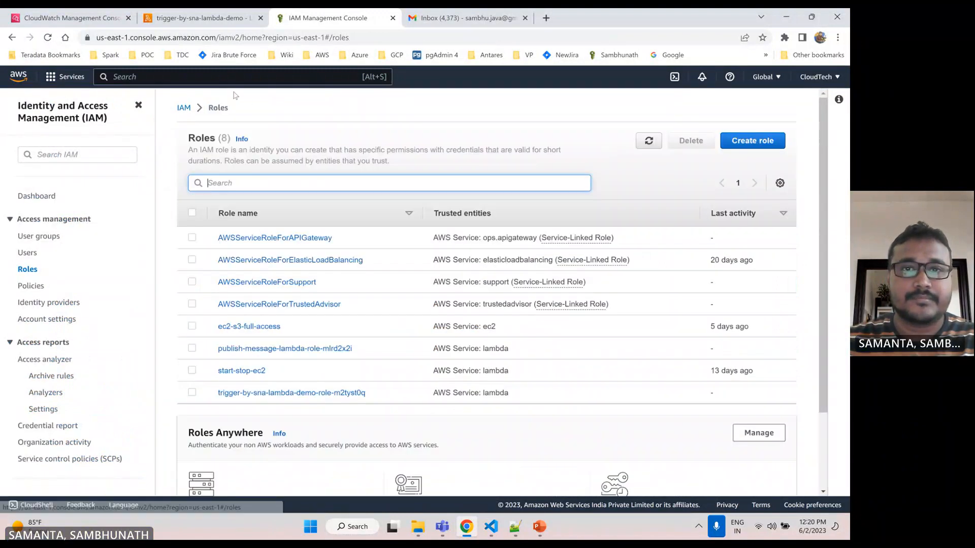
Step: In the Lambda console tab, start adding a trigger to trigger-by-sna-lambda-demo and choose SNS as its source
{"action": "left_click", "coordinate": [201, 18]}
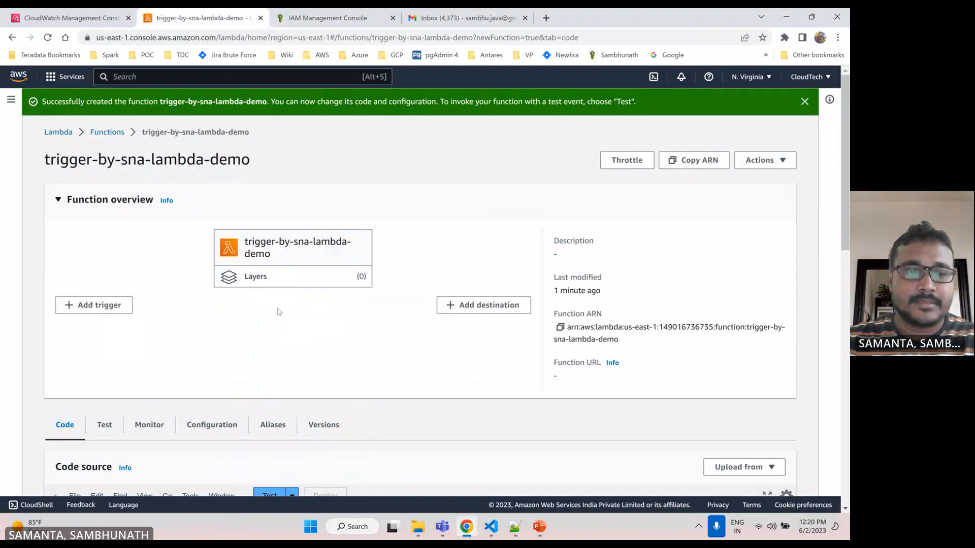
{"action": "scroll", "coordinate": [292, 308], "scroll_direction": "down", "scroll_amount": 3}
{"action": "scroll", "coordinate": [294, 307], "scroll_direction": "up", "scroll_amount": 3}
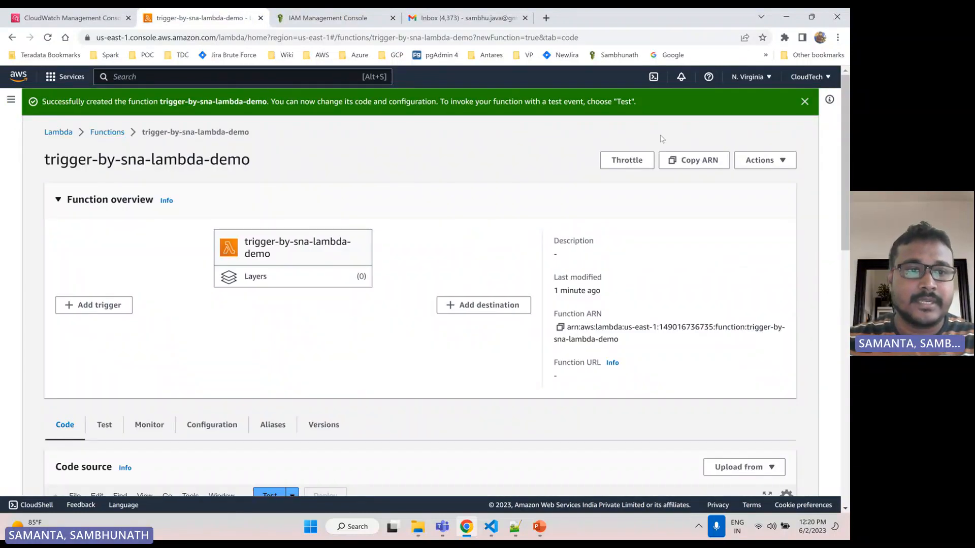
{"action": "left_click", "coordinate": [97, 305]}
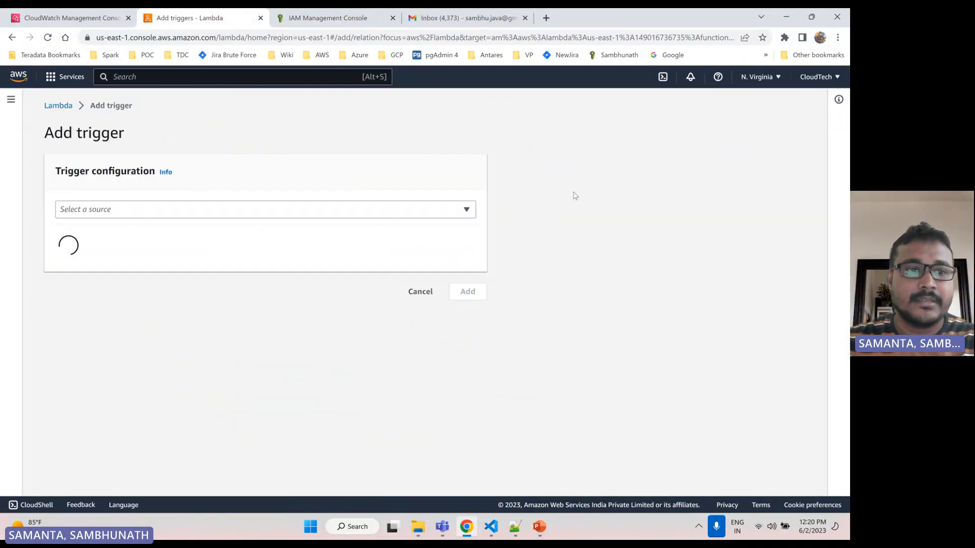
{"action": "left_click", "coordinate": [180, 213]}
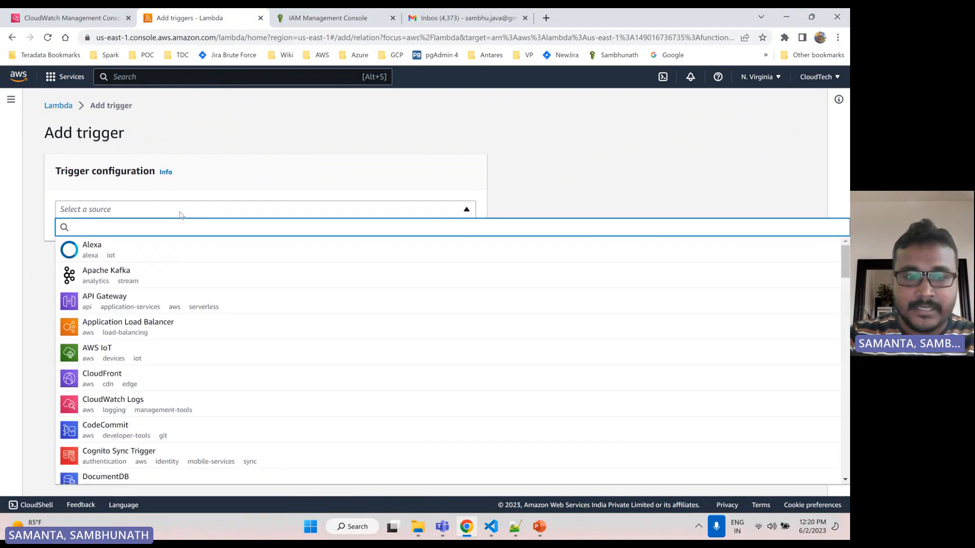
{"action": "type", "text": "sns"}
{"action": "left_click", "coordinate": [155, 253]}
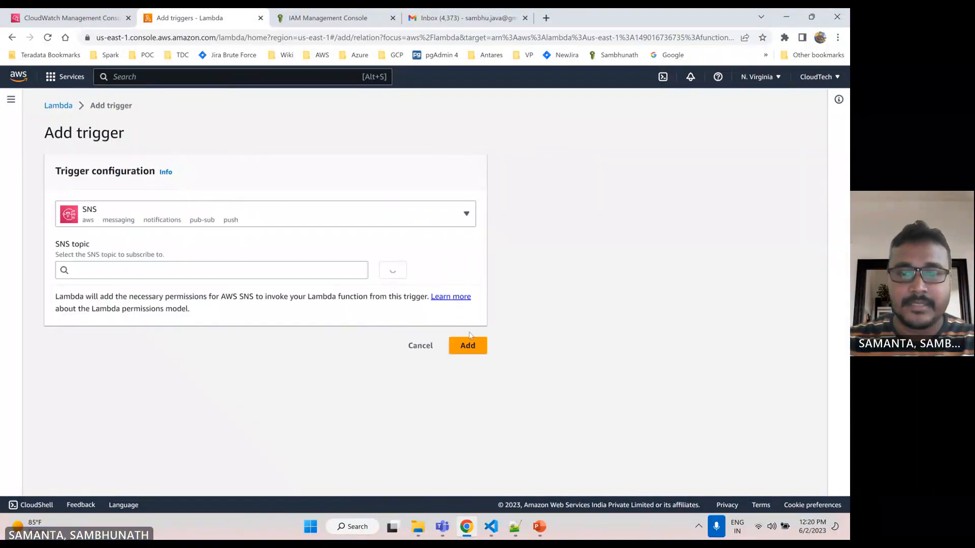
Step: Select cloudtech-topic as the SNS topic, add the trigger, and expand its details in the function's trigger configuration
{"action": "left_click", "coordinate": [470, 345]}
{"action": "left_click", "coordinate": [252, 270]}
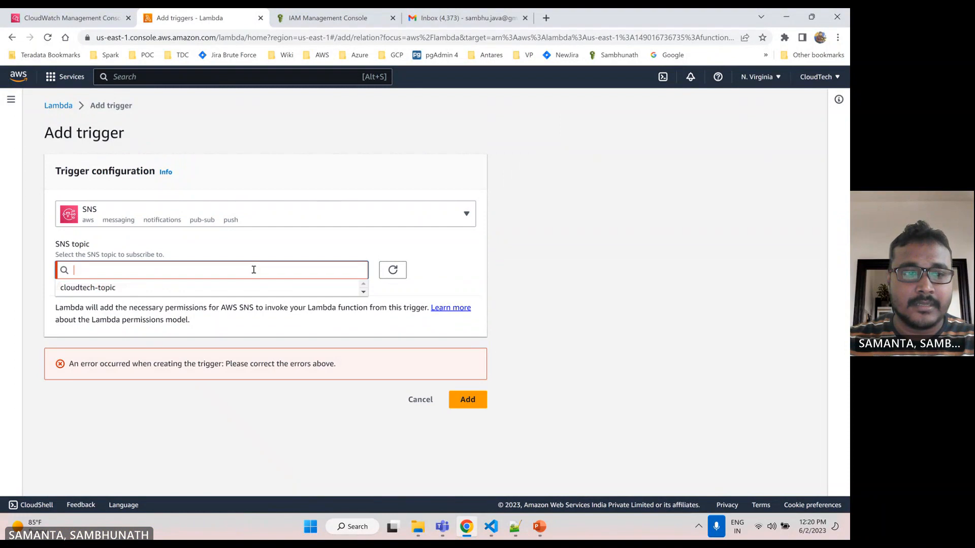
{"action": "left_click", "coordinate": [253, 282]}
{"action": "left_click", "coordinate": [467, 389]}
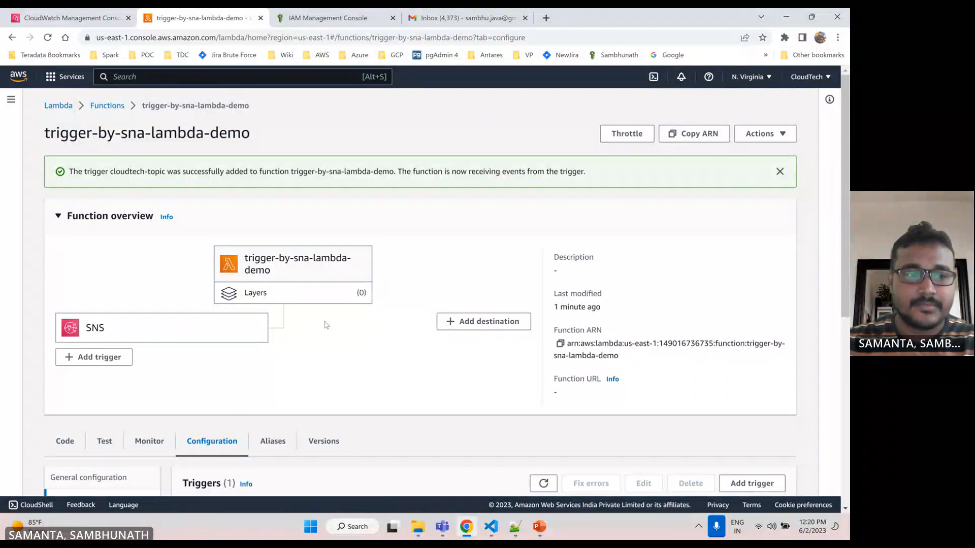
{"action": "scroll", "coordinate": [326, 324], "scroll_direction": "down", "scroll_amount": 3}
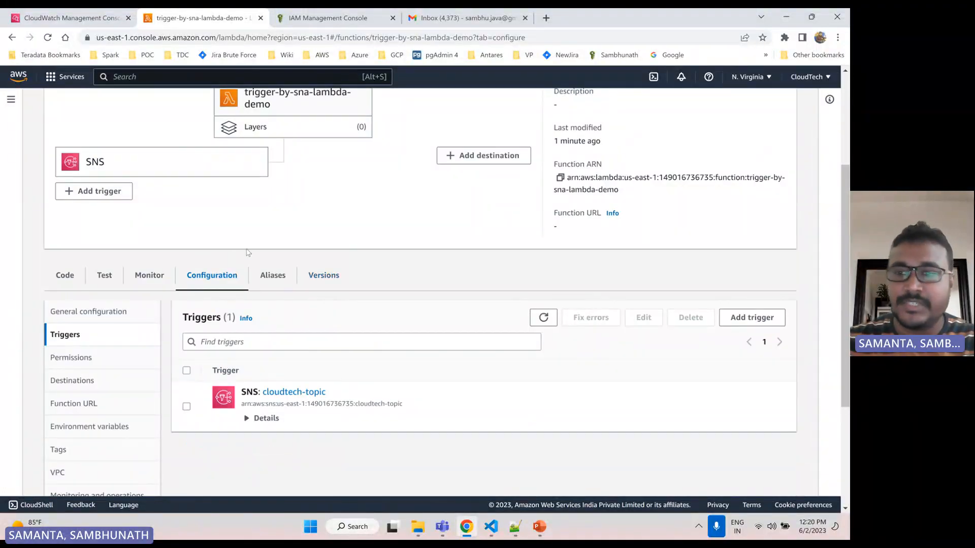
{"action": "left_click", "coordinate": [253, 418]}
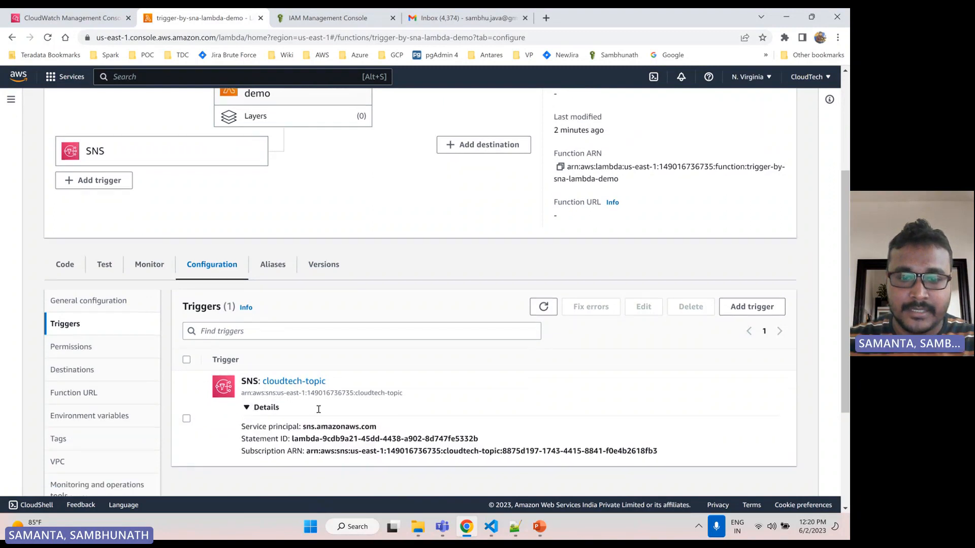
{"action": "scroll", "coordinate": [351, 323], "scroll_direction": "down", "scroll_amount": 2}
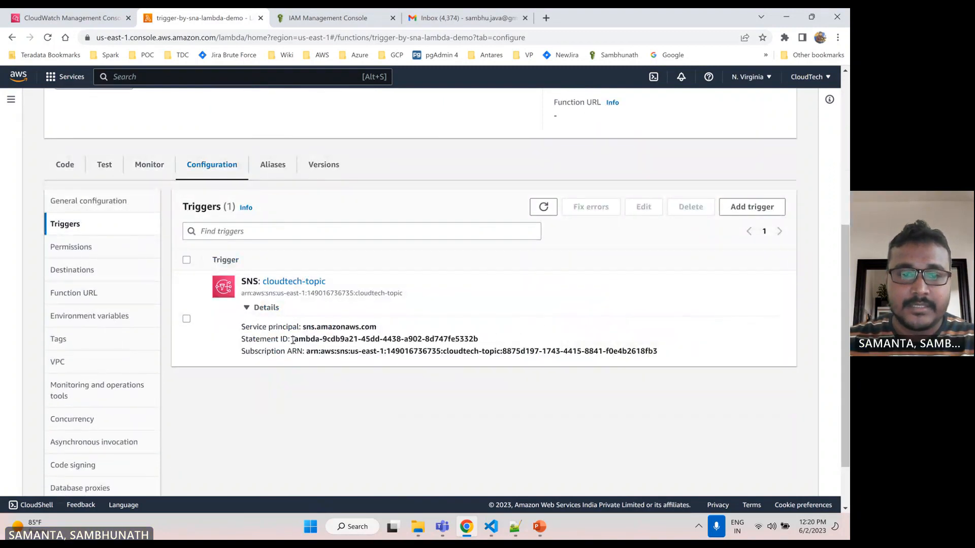
{"action": "scroll", "coordinate": [369, 338], "scroll_direction": "up", "scroll_amount": 5}
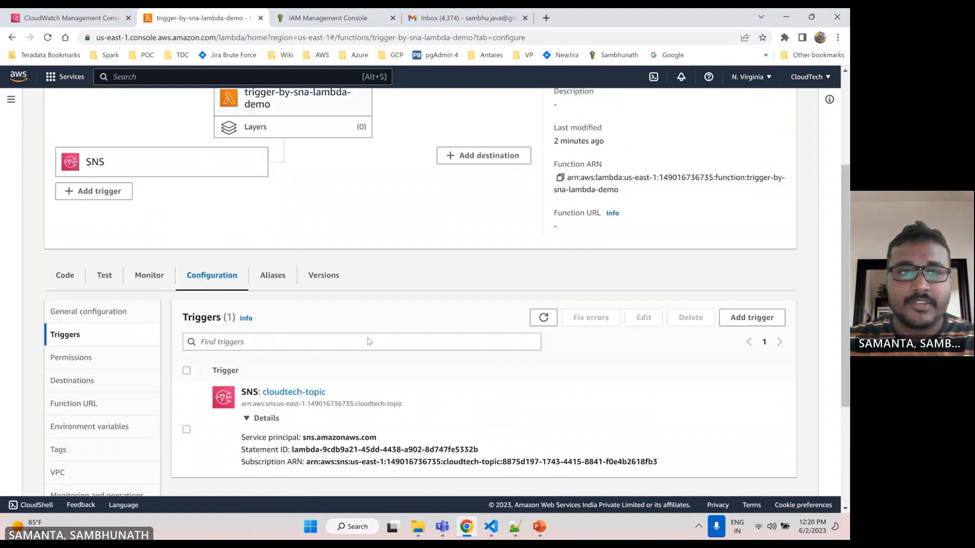
Step: Open publish-message-lambda from the functions list and place the cursor in its lambda_function code
{"action": "left_click", "coordinate": [108, 106]}
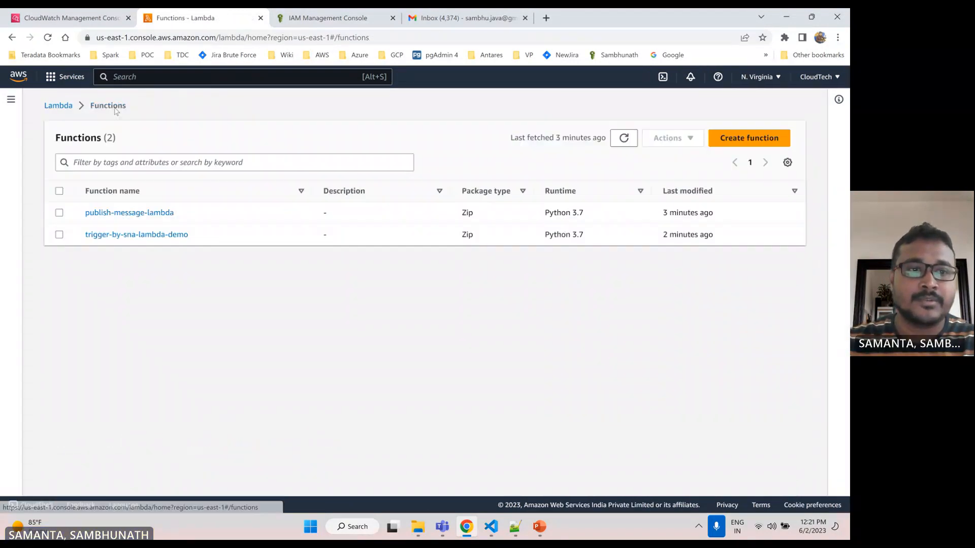
{"action": "left_click", "coordinate": [130, 213]}
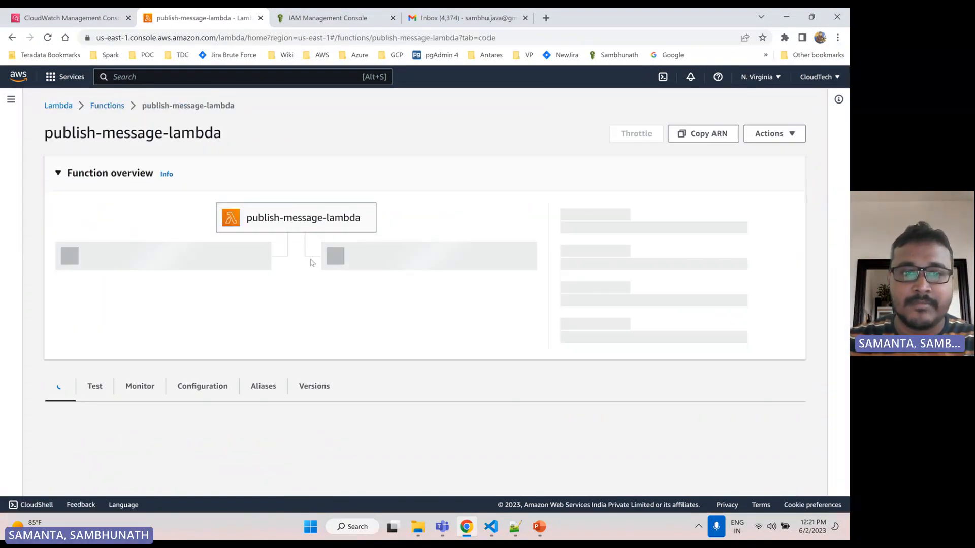
{"action": "scroll", "coordinate": [313, 266], "scroll_direction": "down", "scroll_amount": 2}
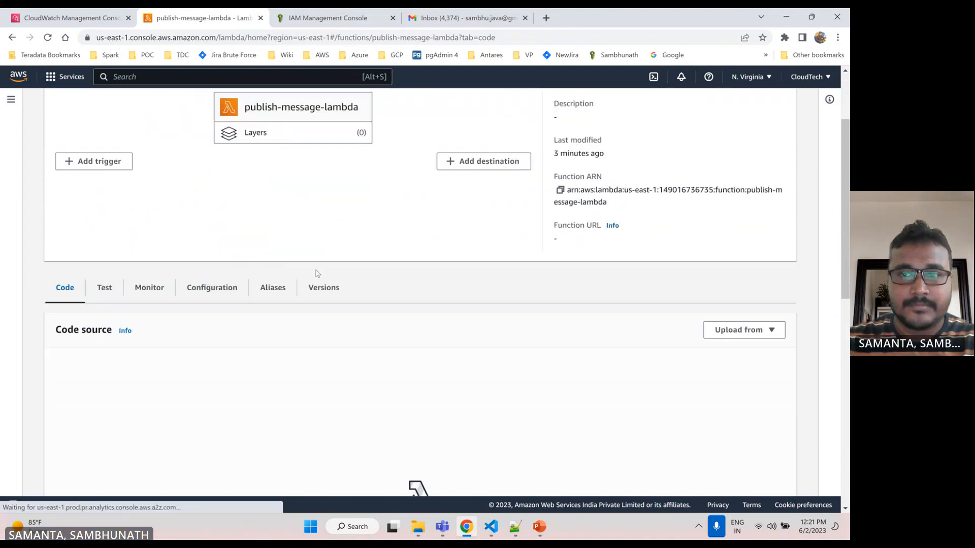
{"action": "scroll", "coordinate": [316, 274], "scroll_direction": "down", "scroll_amount": 3}
{"action": "left_click", "coordinate": [243, 260]}
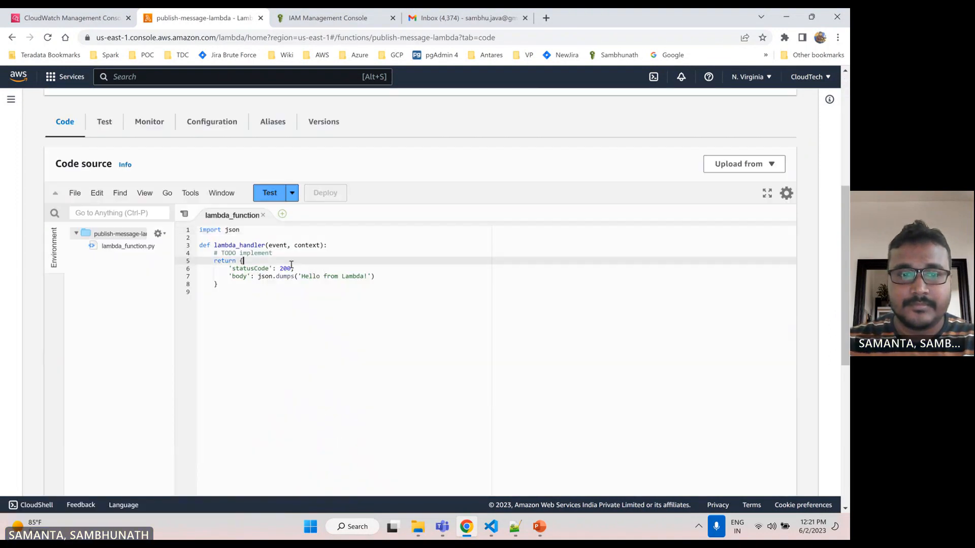
Step: Switch to Visual Studio Code, open sns-trigger.py in the Trigger-Lambda-by-SNS folder, and copy its entire code
{"action": "left_click", "coordinate": [498, 529]}
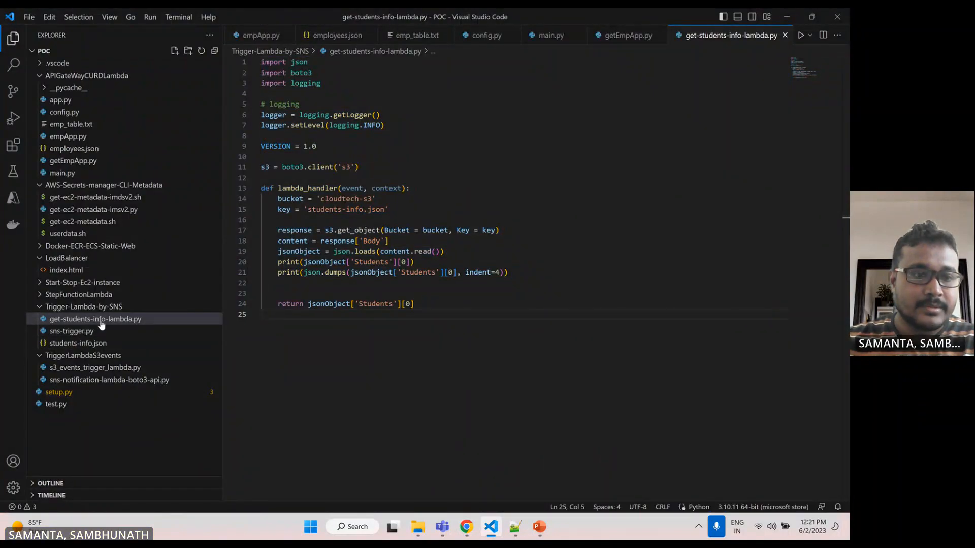
{"action": "left_click", "coordinate": [101, 321]}
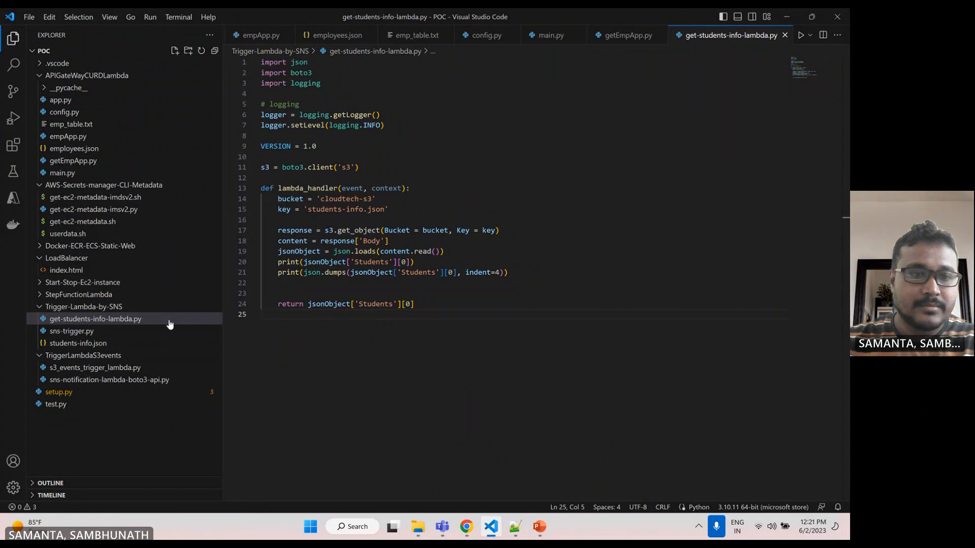
{"action": "left_click", "coordinate": [82, 335]}
{"action": "left_click", "coordinate": [483, 347]}
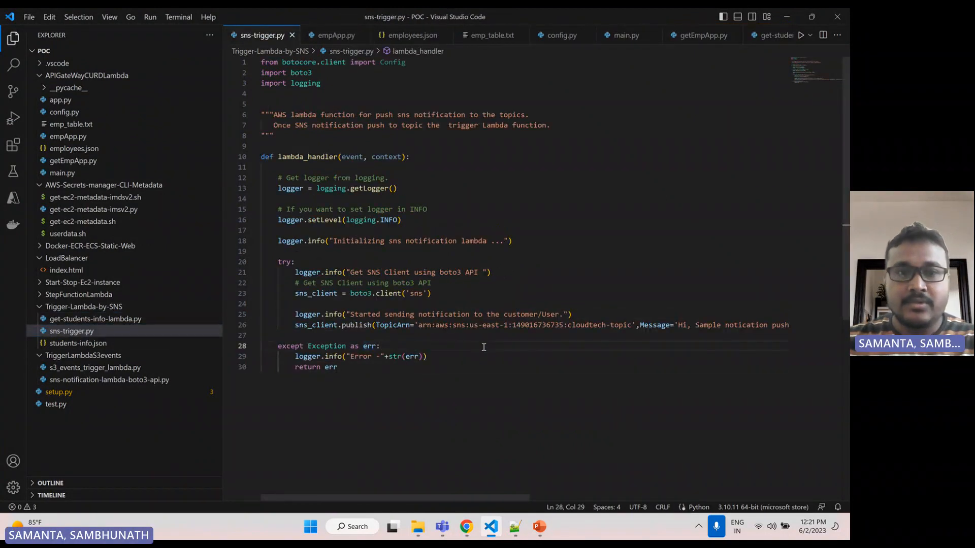
{"action": "double_click", "coordinate": [318, 293]}
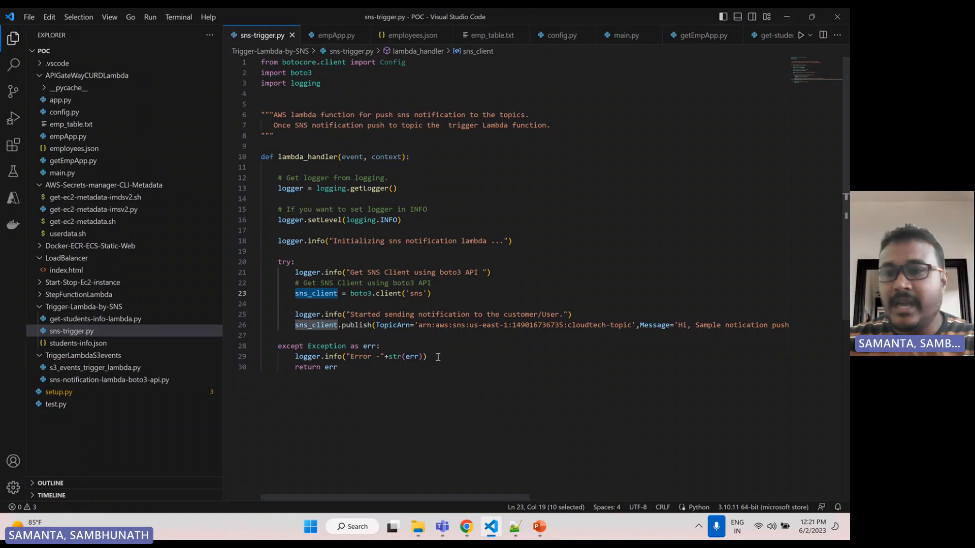
{"action": "left_click", "coordinate": [468, 346]}
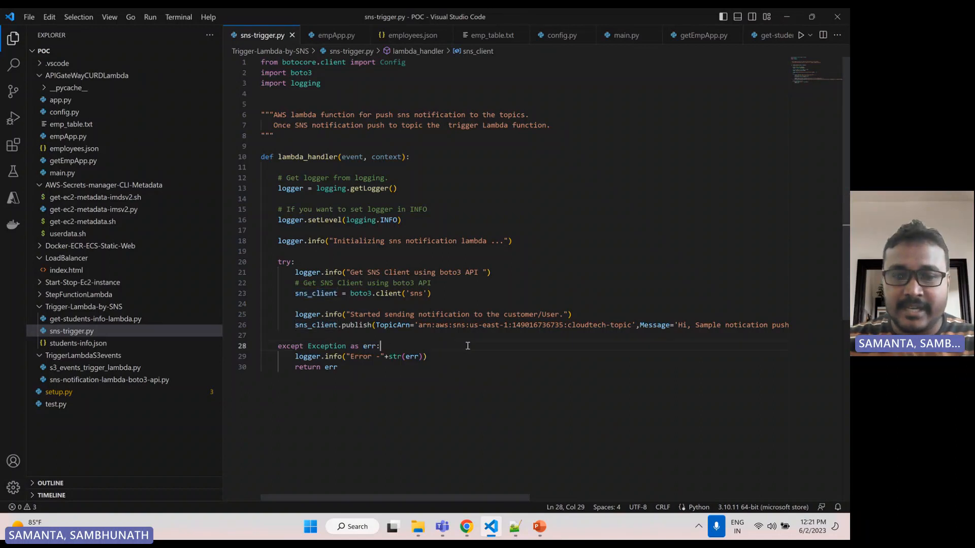
{"action": "key", "text": "ctrl+a"}
{"action": "key", "text": "ctrl+c"}
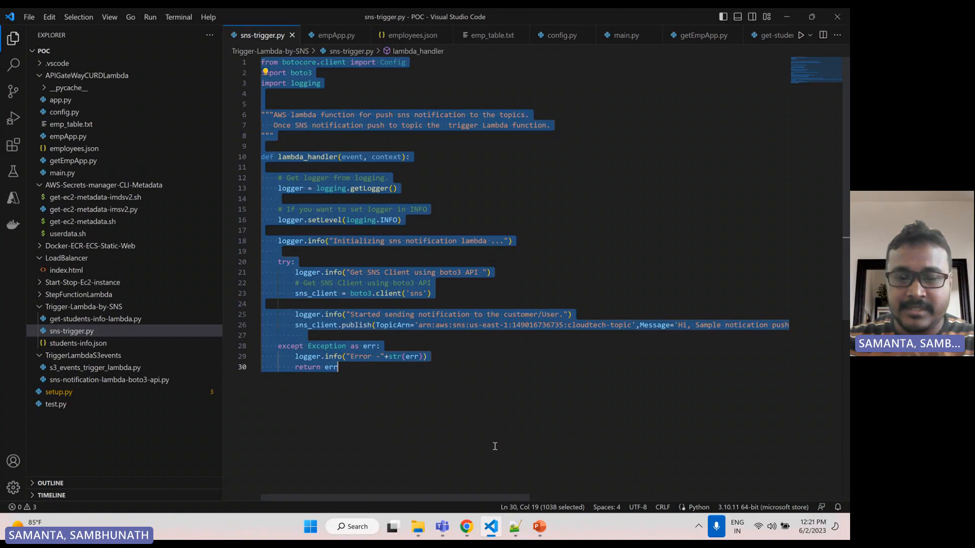
Step: Back in the browser, replace the publish-message-lambda code with the copied sns-trigger.py code and deploy it
{"action": "left_click", "coordinate": [467, 526]}
{"action": "left_click", "coordinate": [372, 342]}
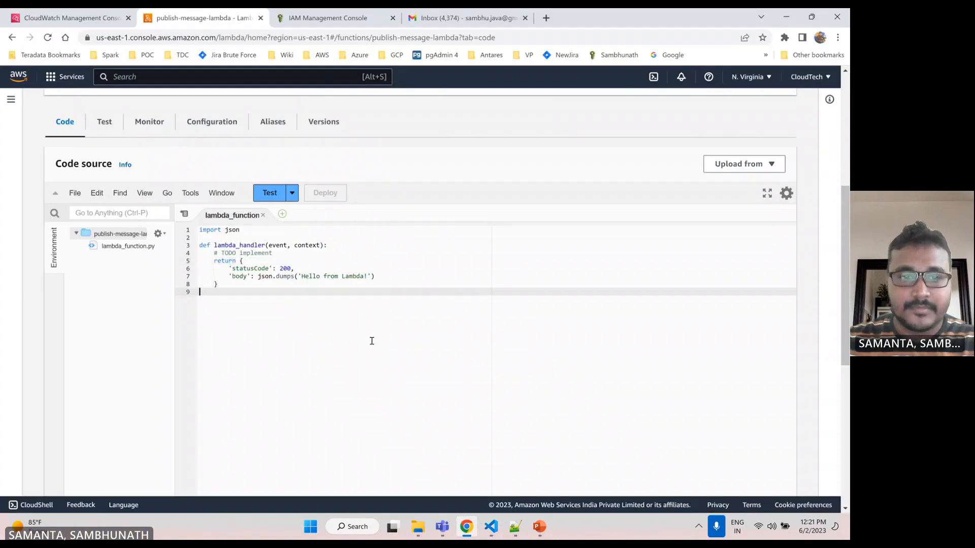
{"action": "key", "text": "ctrl+a"}
{"action": "key", "text": "ctrl+v"}
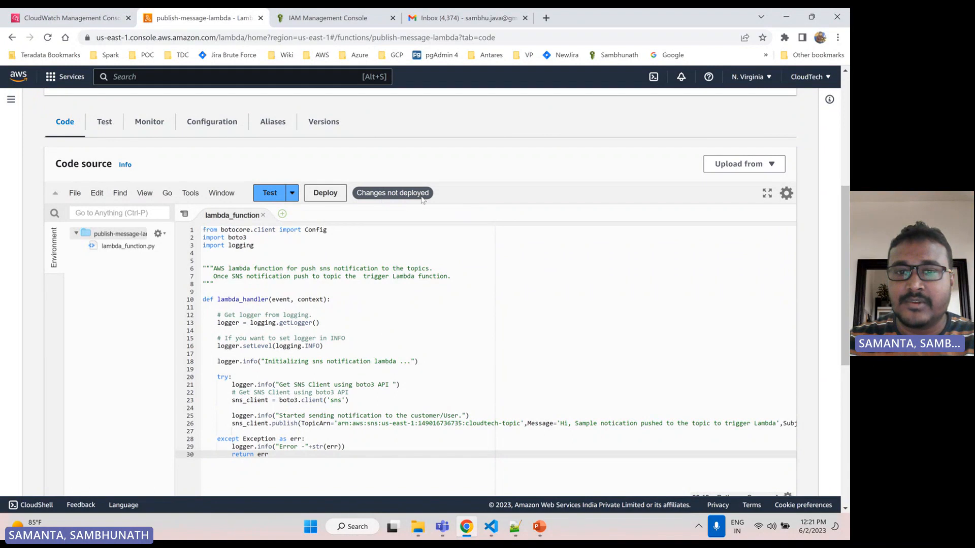
{"action": "left_click", "coordinate": [325, 193]}
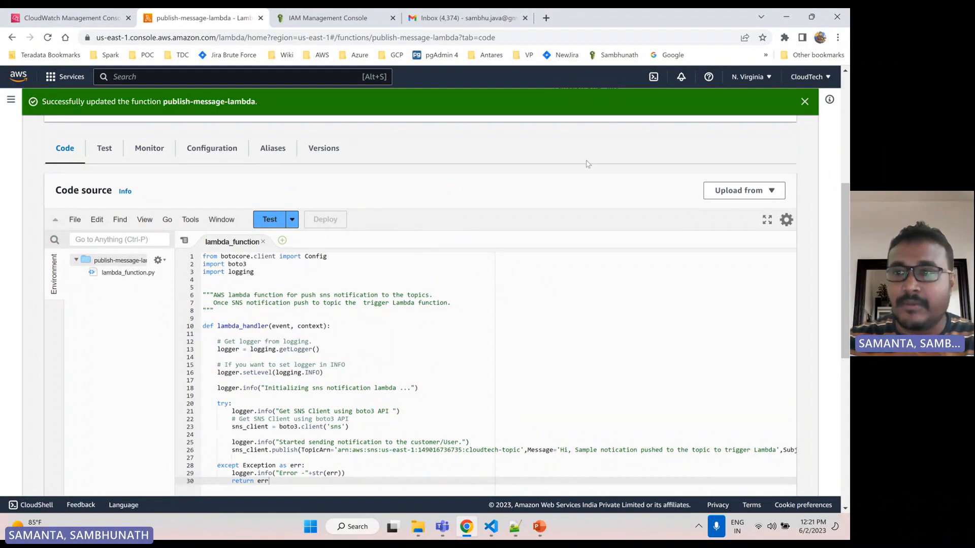
{"action": "left_click", "coordinate": [805, 101]}
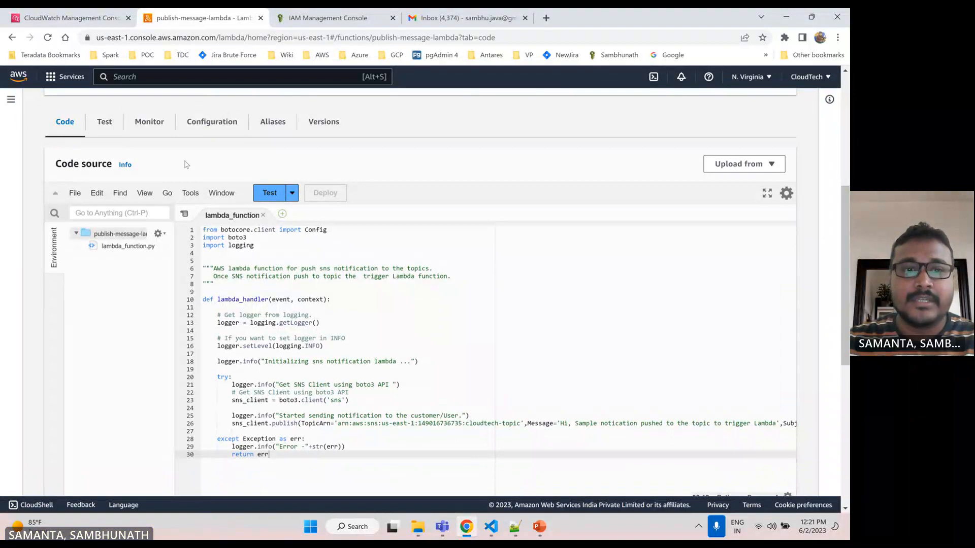
Step: Create and save a private test event named publish-msg-lambda-event for publish-message-lambda, using the hello-world template
{"action": "left_click", "coordinate": [268, 197]}
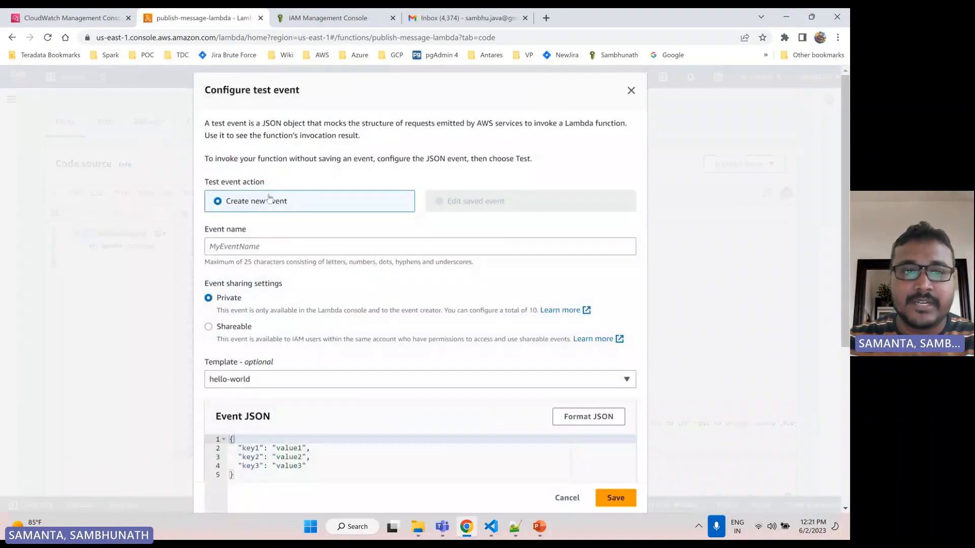
{"action": "left_click", "coordinate": [248, 248]}
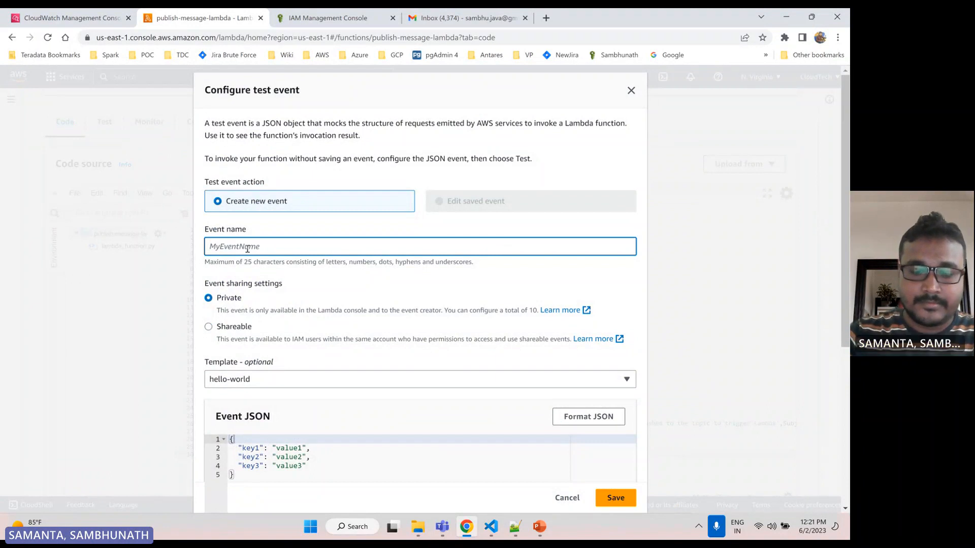
{"action": "type", "text": "public"}
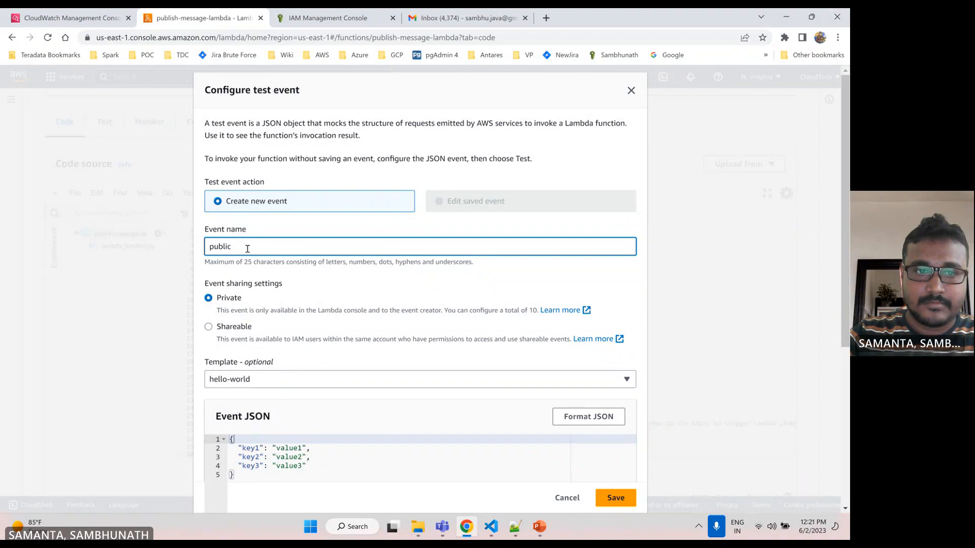
{"action": "key", "text": "BackSpace"}
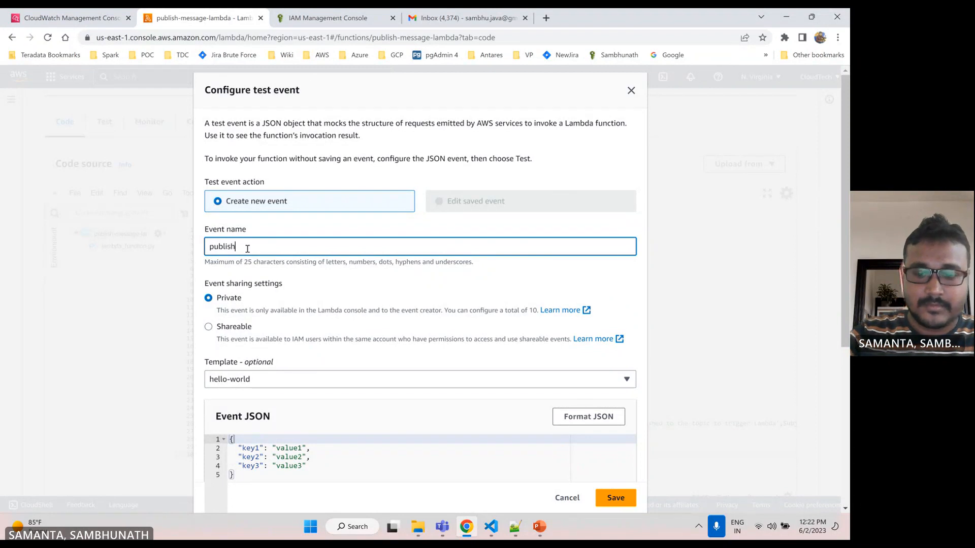
{"action": "type", "text": "sh-msg"}
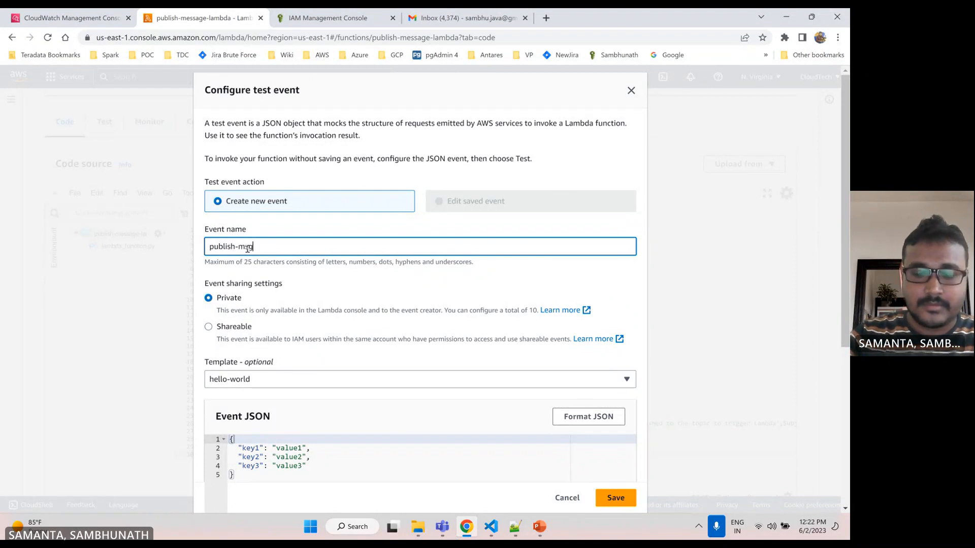
{"action": "type", "text": "-lambda"}
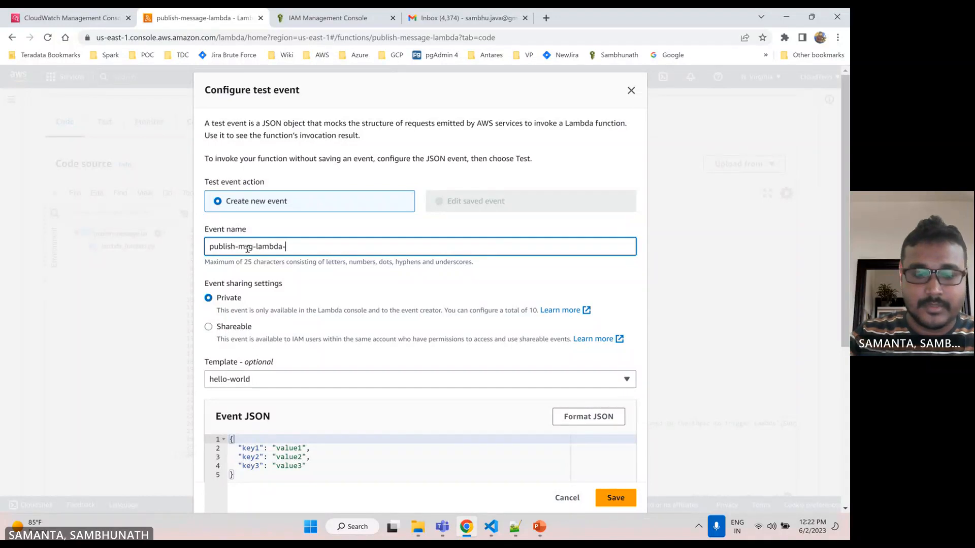
{"action": "type", "text": "-event"}
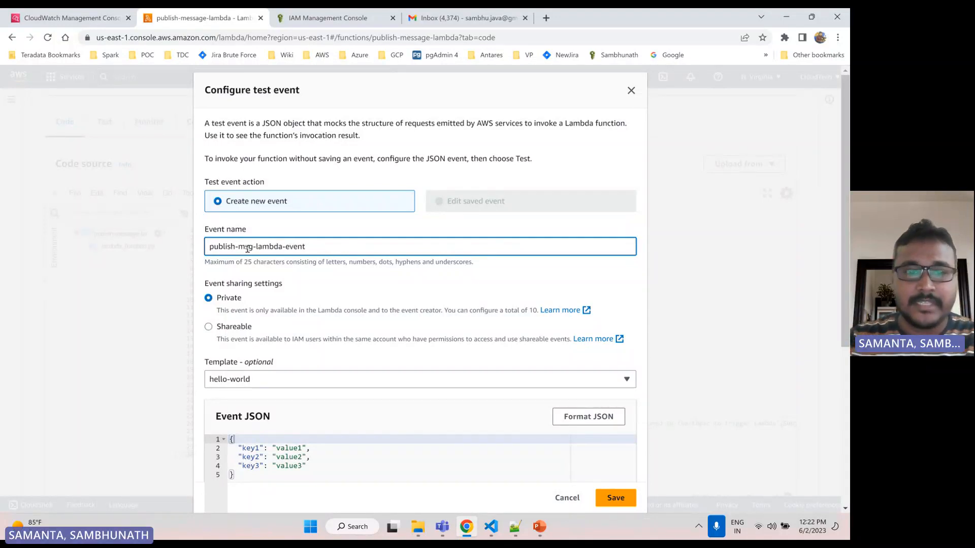
{"action": "scroll", "coordinate": [311, 329], "scroll_direction": "down", "scroll_amount": 2}
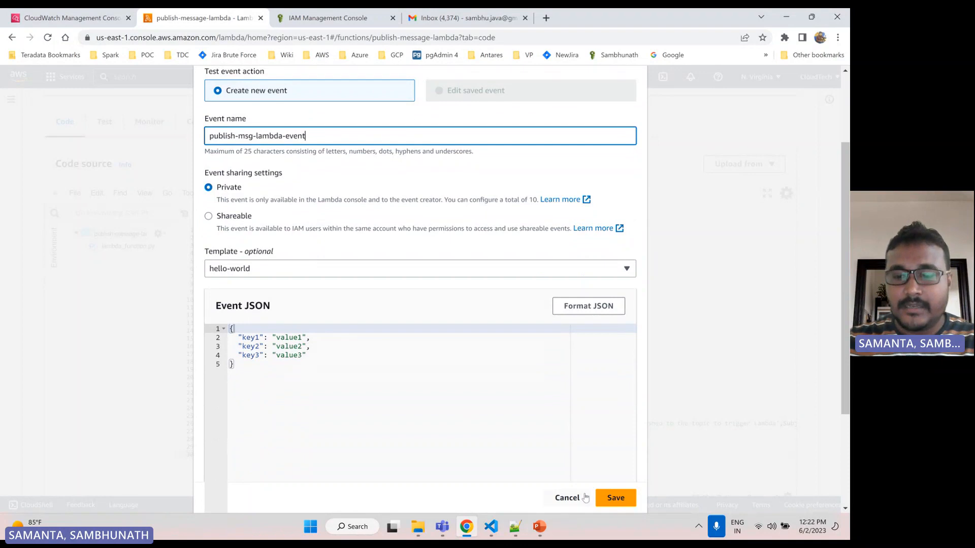
{"action": "left_click", "coordinate": [605, 500]}
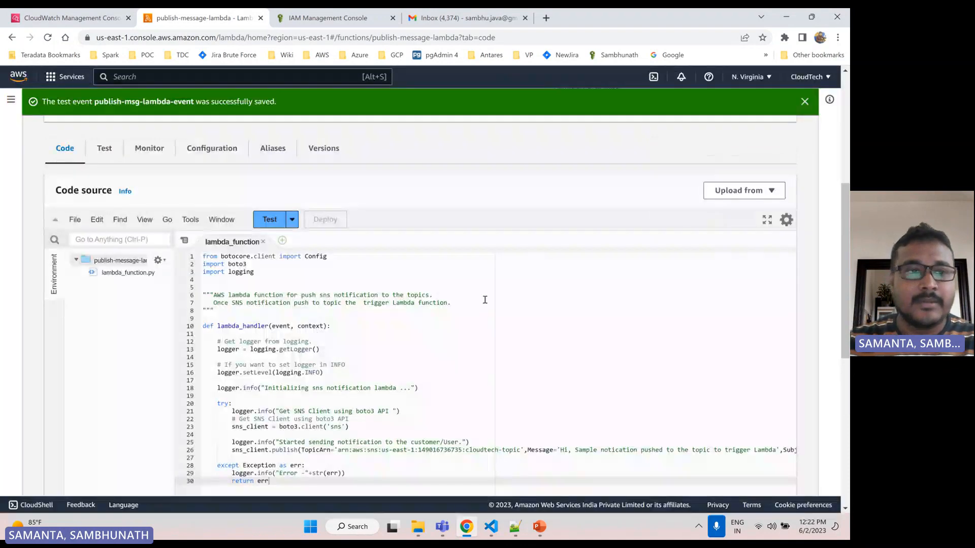
Step: Open trigger-by-sna-lambda-demo from the functions list and go to its code source
{"action": "scroll", "coordinate": [159, 204], "scroll_direction": "up", "scroll_amount": 5}
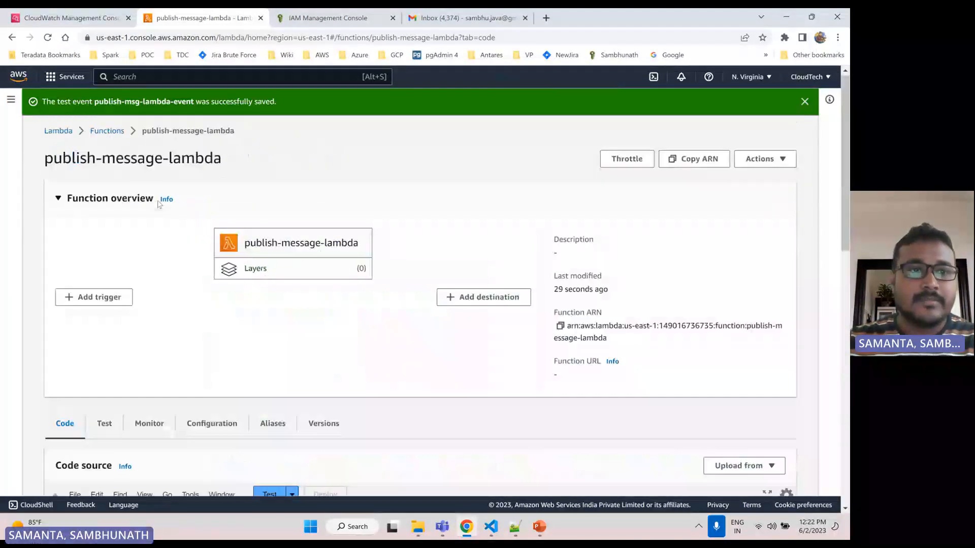
{"action": "left_click", "coordinate": [107, 131]}
{"action": "left_click", "coordinate": [128, 235]}
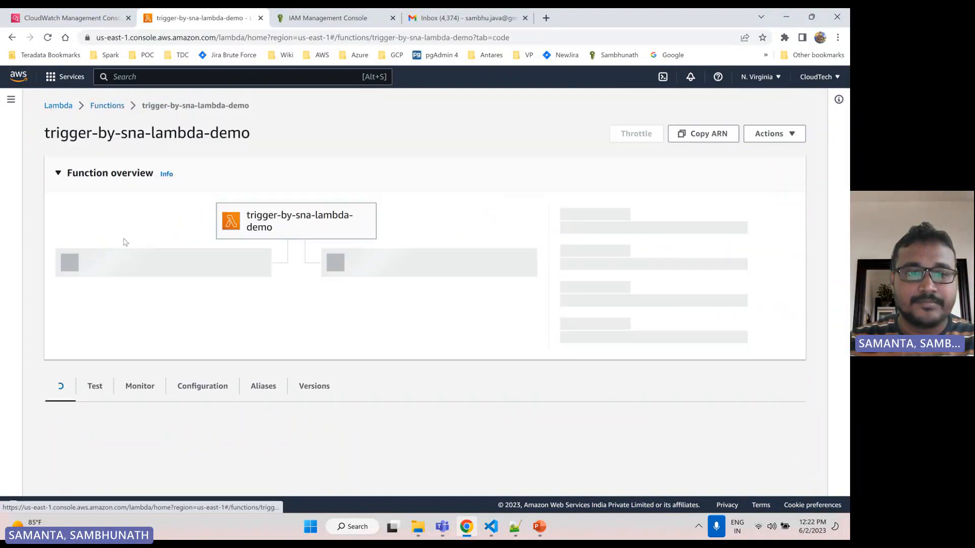
{"action": "scroll", "coordinate": [350, 305], "scroll_direction": "down", "scroll_amount": 4}
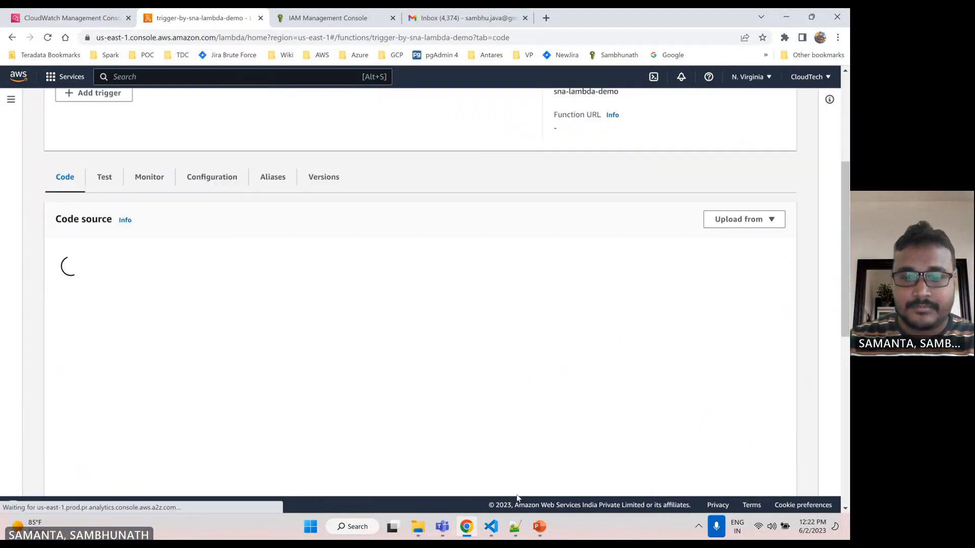
Step: Switch to Visual Studio Code, open get-students-info-lambda.py in the Trigger-Lambda-by-SNS folder, and copy its entire code
{"action": "key", "text": "alt+Tab"}
{"action": "left_click", "coordinate": [409, 354]}
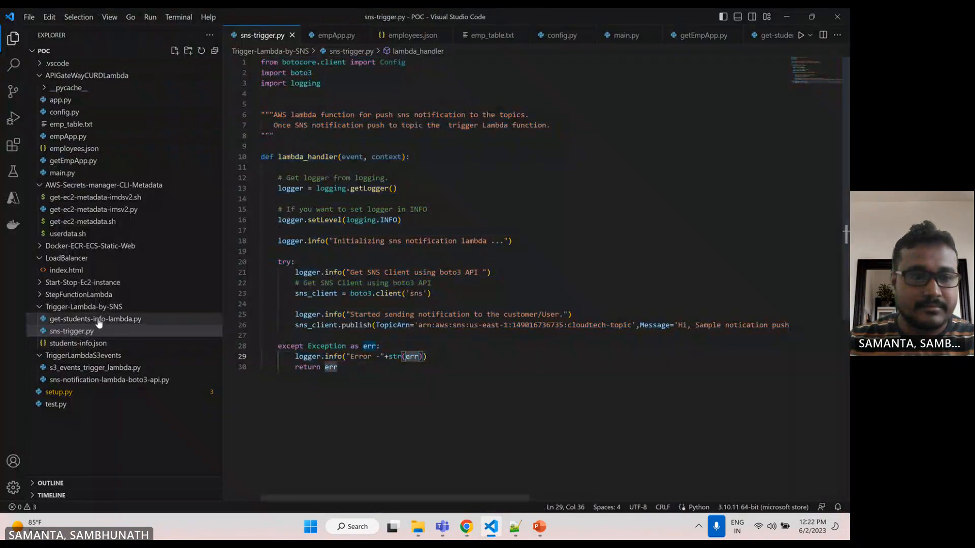
{"action": "left_click", "coordinate": [95, 319]}
{"action": "left_click", "coordinate": [338, 305]}
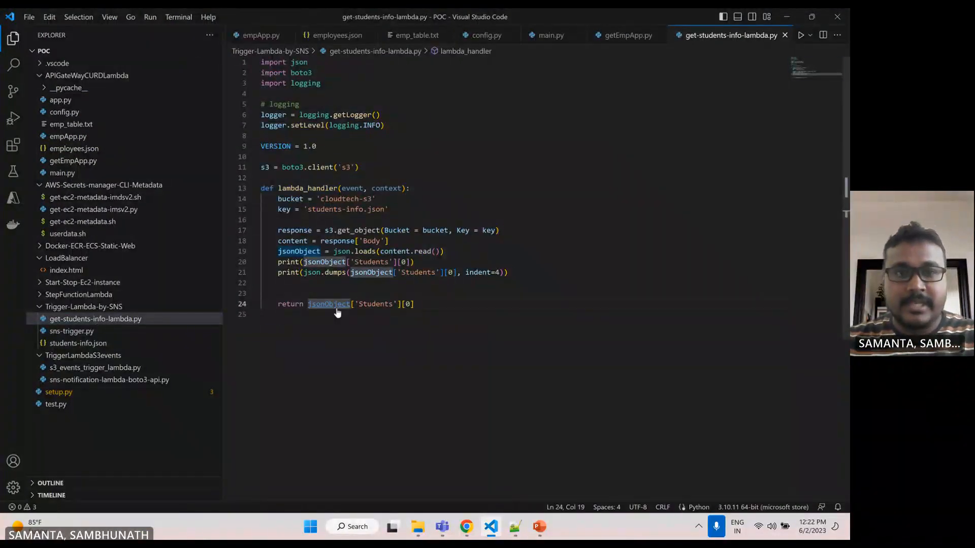
{"action": "key", "text": "ctrl+a"}
{"action": "key", "text": "ctrl+c"}
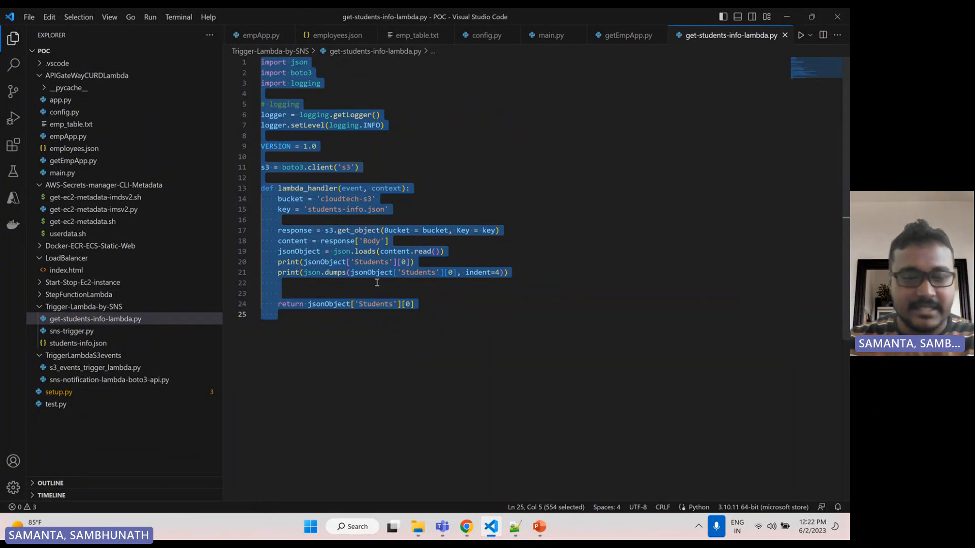
Step: Back in the browser, replace the trigger-by-sna-lambda-demo code with the copied get-students-info-lambda.py code and deploy it
{"action": "key", "text": "alt+Tab"}
{"action": "left_click", "coordinate": [323, 318]}
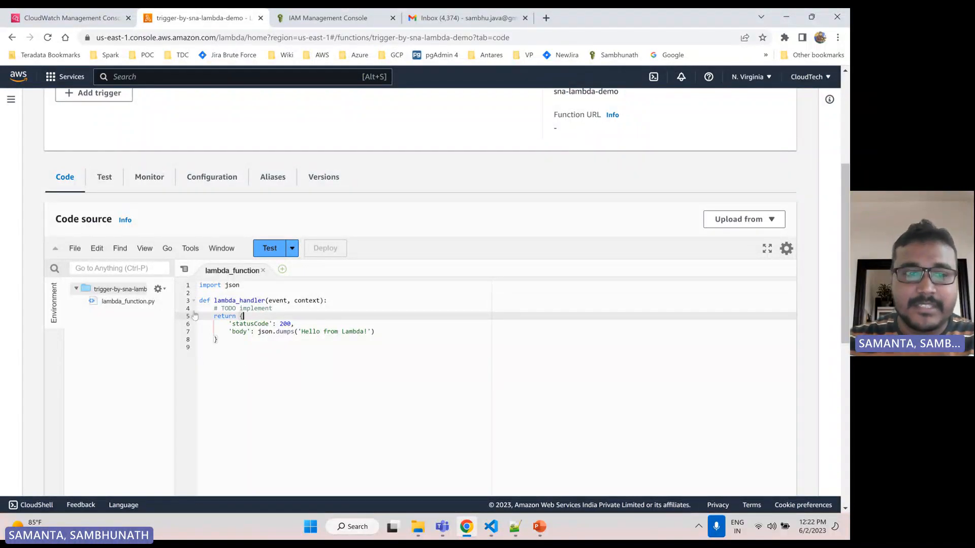
{"action": "left_click_drag", "start_coordinate": [198, 285], "coordinate": [219, 364]}
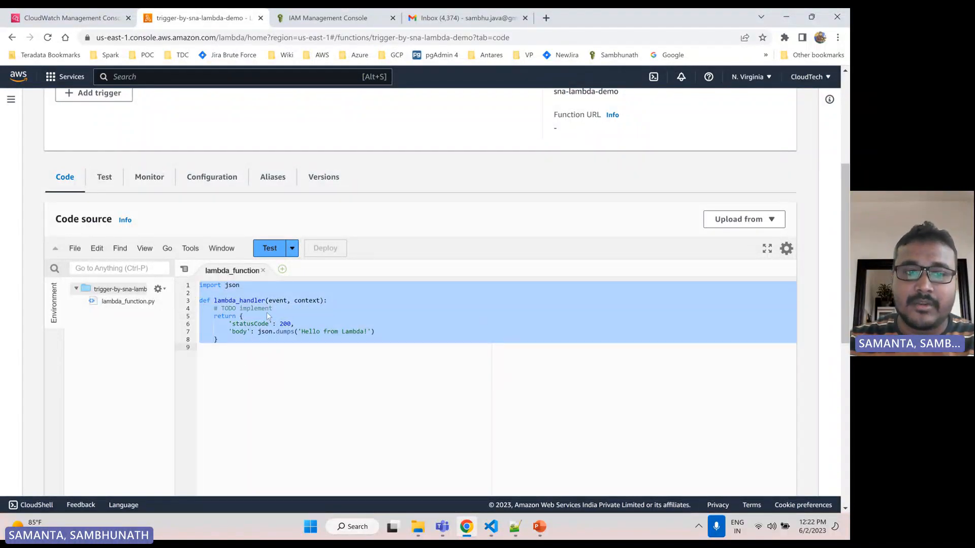
{"action": "key", "text": "ctrl+v"}
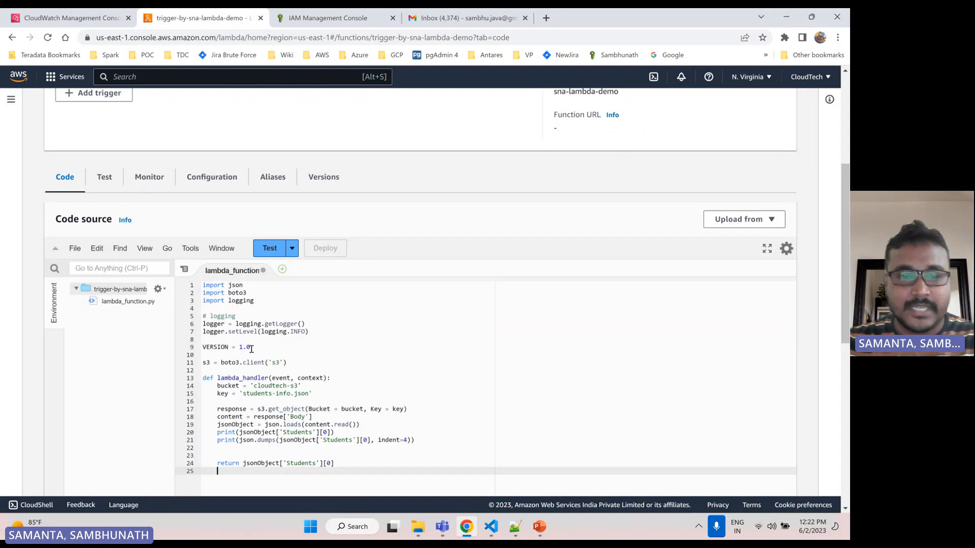
{"action": "scroll", "coordinate": [254, 348], "scroll_direction": "down", "scroll_amount": 5}
{"action": "scroll", "coordinate": [272, 342], "scroll_direction": "up", "scroll_amount": 5}
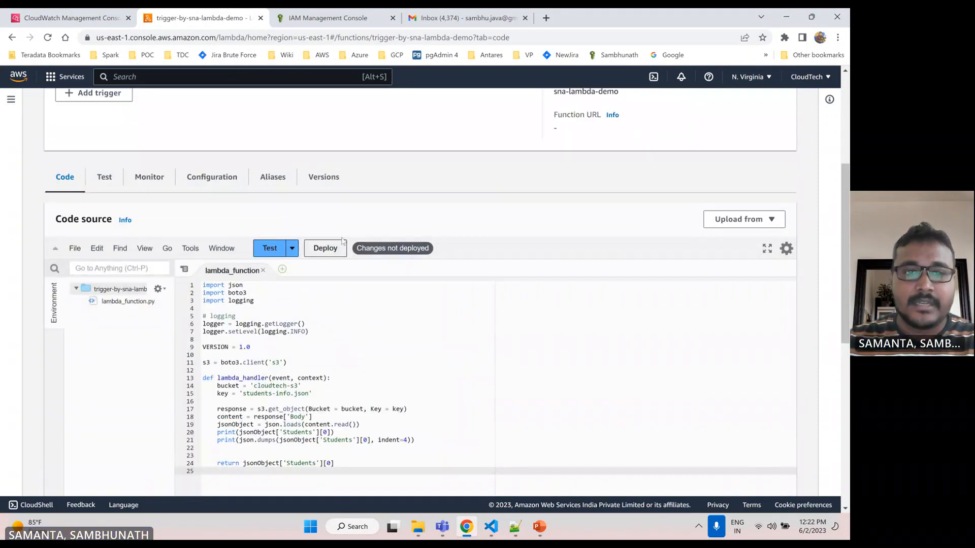
{"action": "left_click", "coordinate": [324, 252]}
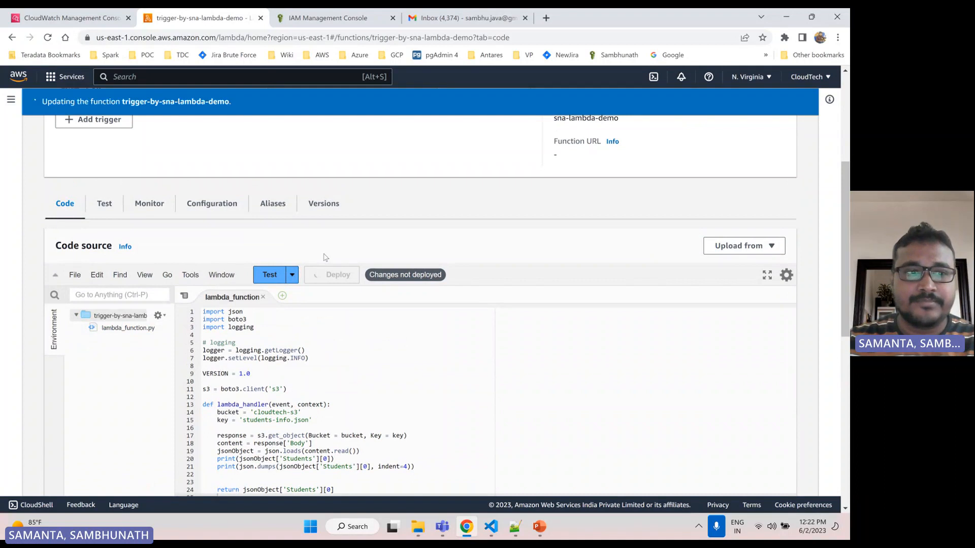
Step: Open publish-message-lambda from the functions list, run its saved test event, and return from the execution results to the lambda_function code
{"action": "scroll", "coordinate": [326, 257], "scroll_direction": "up", "scroll_amount": 4}
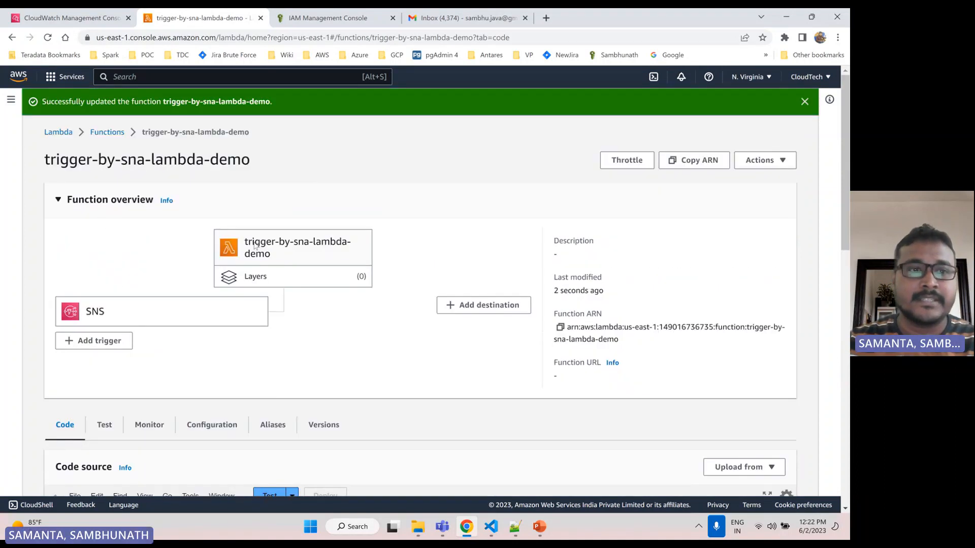
{"action": "left_click", "coordinate": [113, 133]}
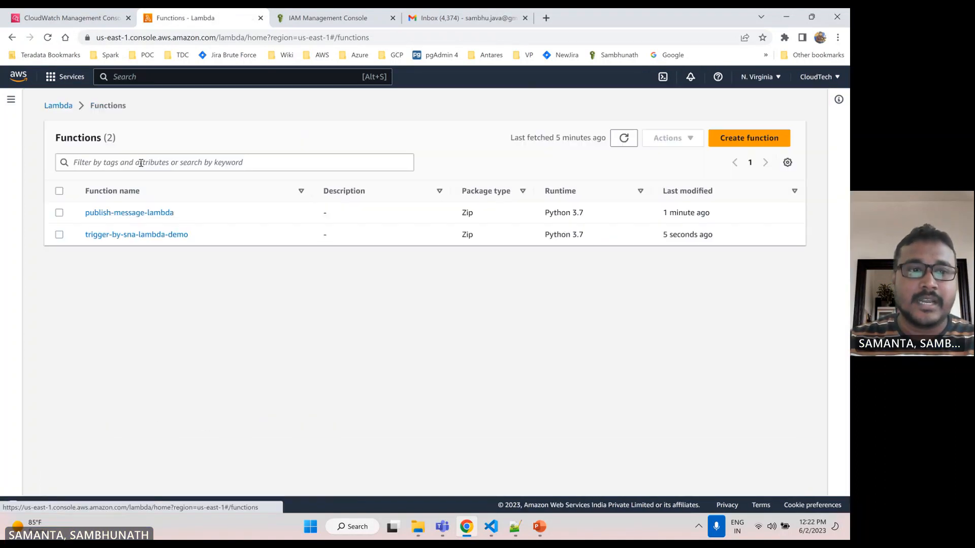
{"action": "left_click", "coordinate": [144, 212]}
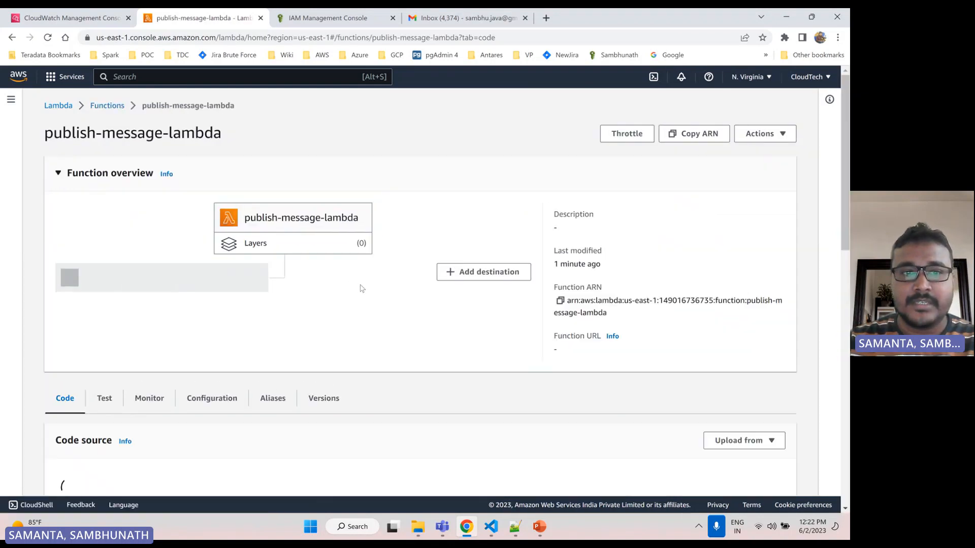
{"action": "scroll", "coordinate": [361, 286], "scroll_direction": "down", "scroll_amount": 4}
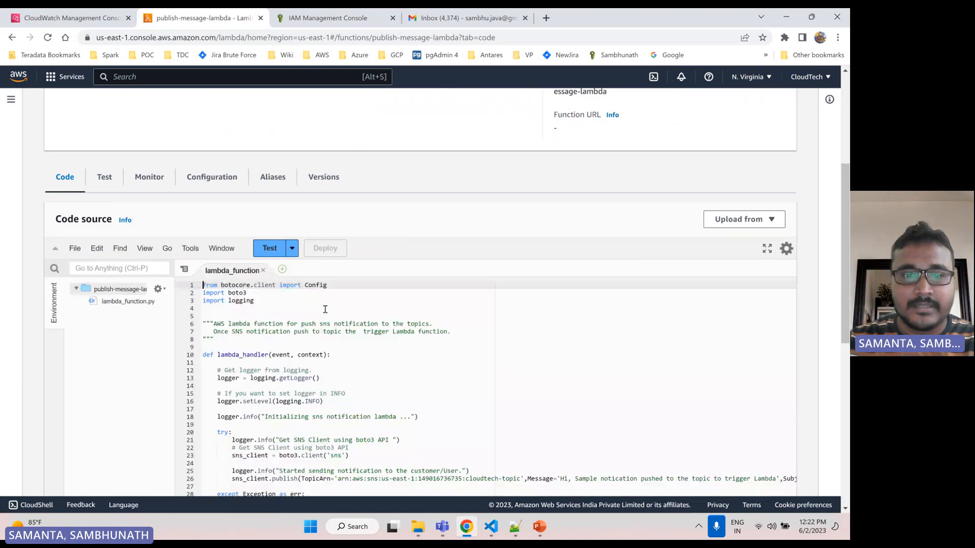
{"action": "scroll", "coordinate": [325, 309], "scroll_direction": "down", "scroll_amount": 3}
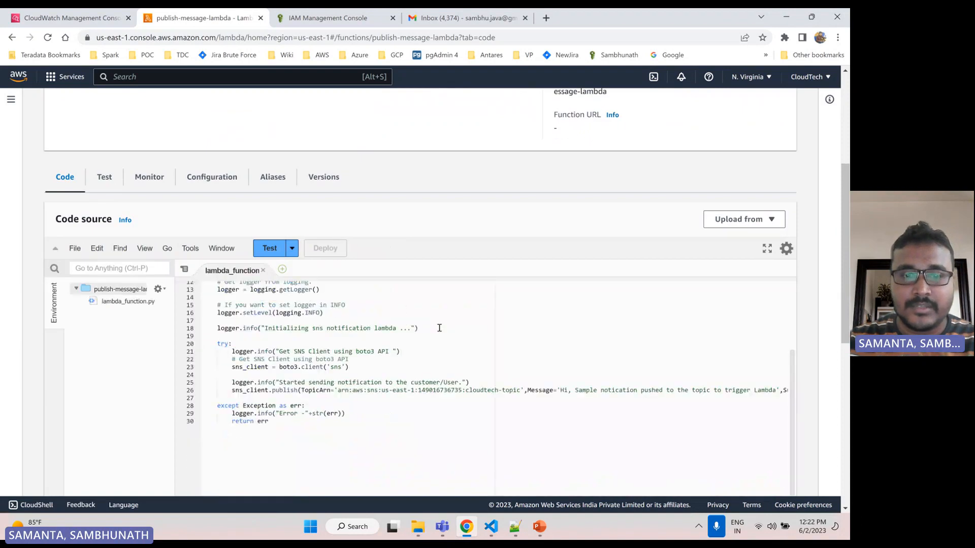
{"action": "left_click", "coordinate": [268, 251]}
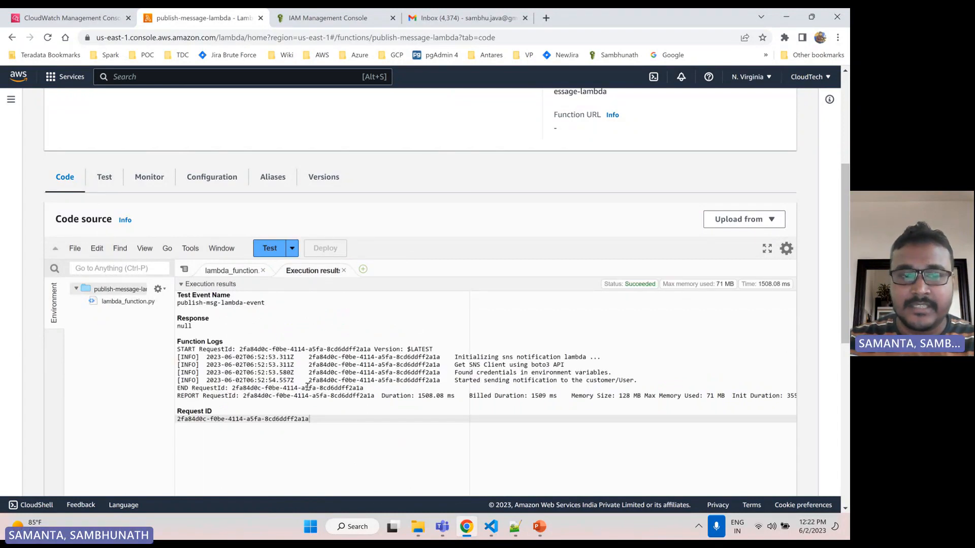
{"action": "left_click", "coordinate": [200, 327]}
{"action": "left_click", "coordinate": [230, 270]}
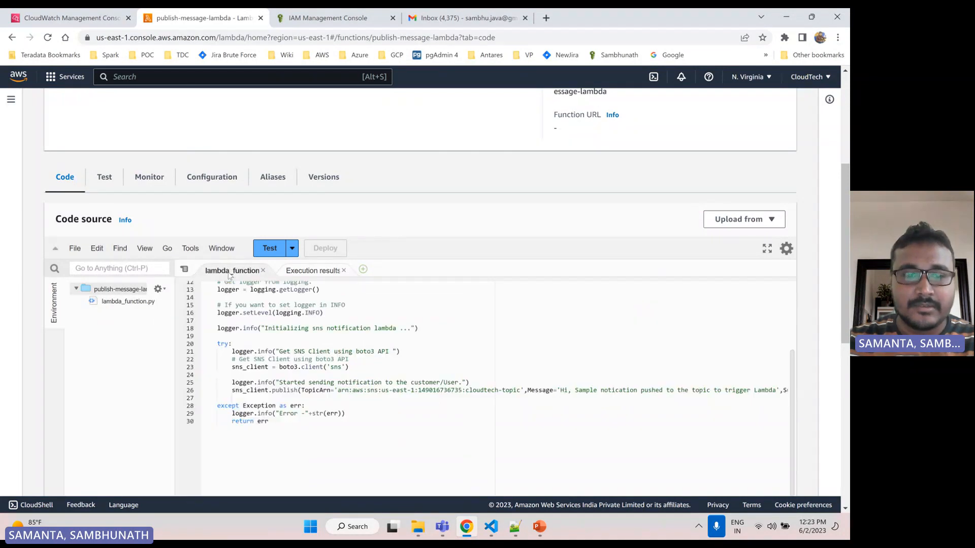
{"action": "scroll", "coordinate": [305, 330], "scroll_direction": "down", "scroll_amount": 1}
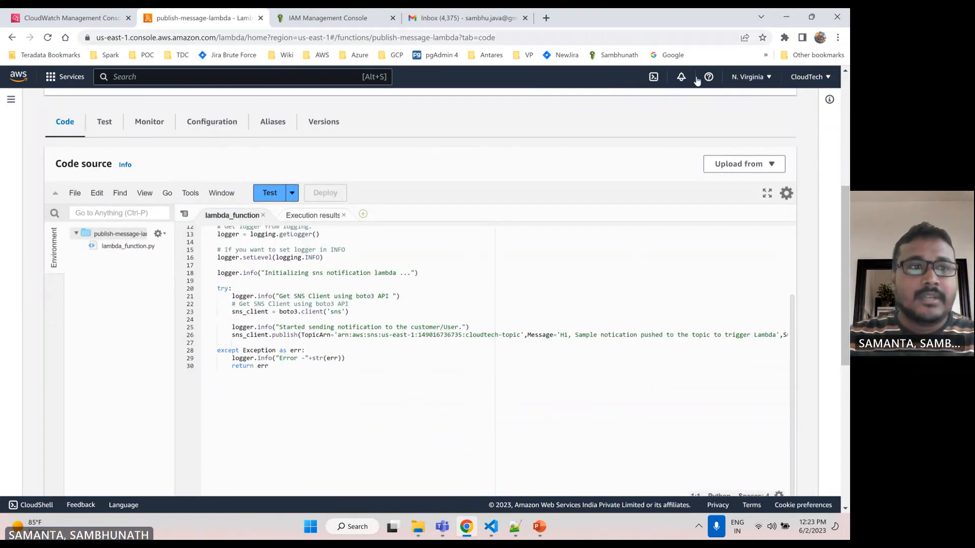
Step: Open the CloudWatch log groups, and switch to Gmail to read the SNS Notification demo e-mail from AWS Notifications
{"action": "left_click", "coordinate": [71, 20]}
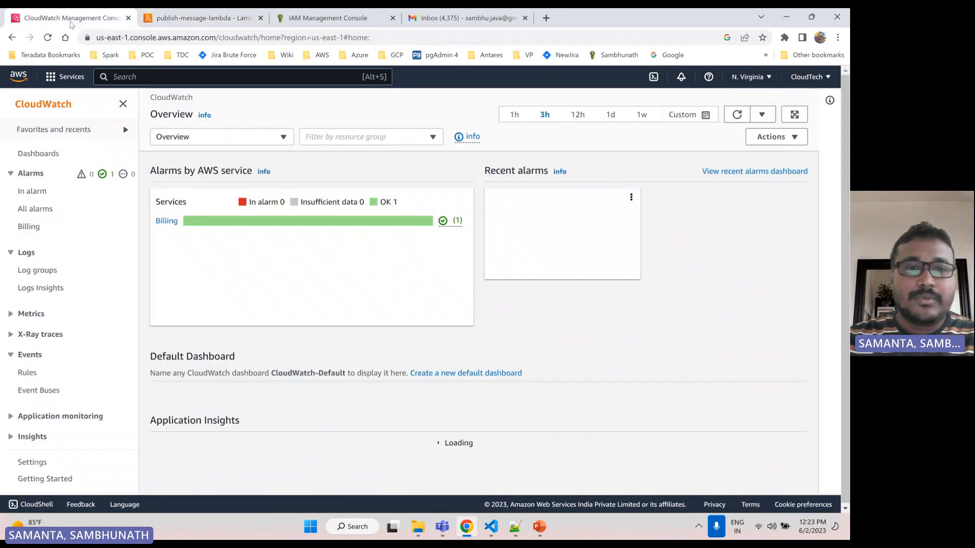
{"action": "left_click", "coordinate": [41, 275]}
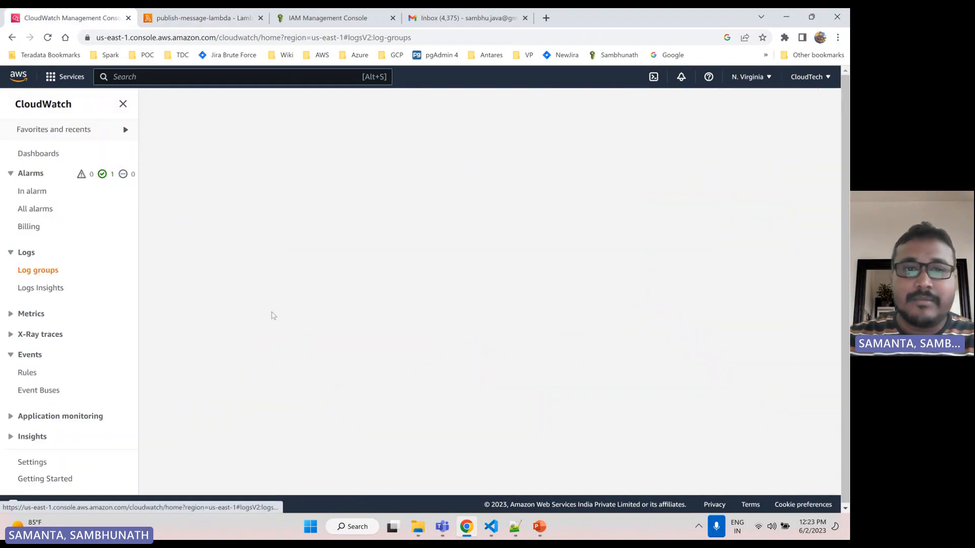
{"action": "left_click", "coordinate": [465, 18]}
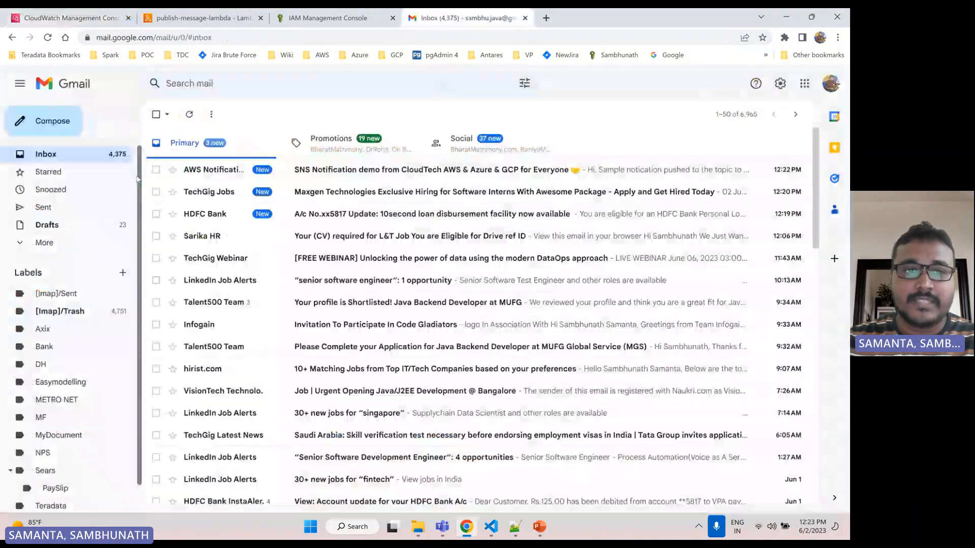
{"action": "left_click", "coordinate": [212, 171]}
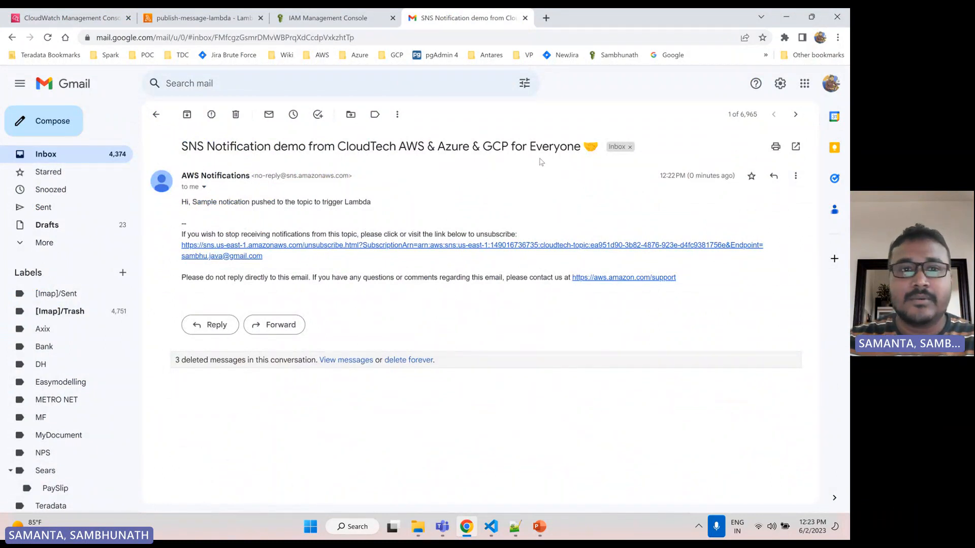
Step: Back in CloudWatch, open the /aws/lambda/publish-message-lambda log group and its log stream to examine the log events
{"action": "left_click", "coordinate": [51, 19]}
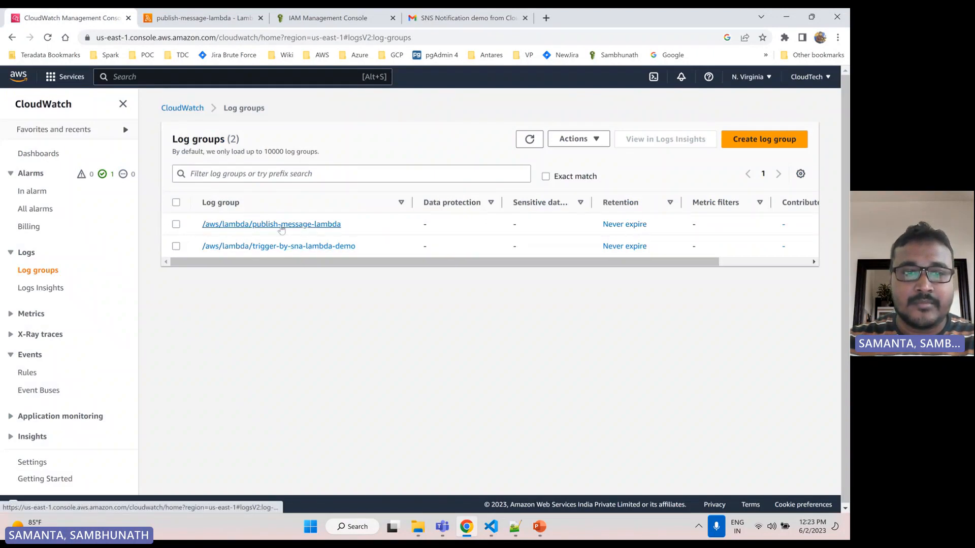
{"action": "left_click", "coordinate": [264, 225]}
{"action": "scroll", "coordinate": [354, 302], "scroll_direction": "down", "scroll_amount": 1}
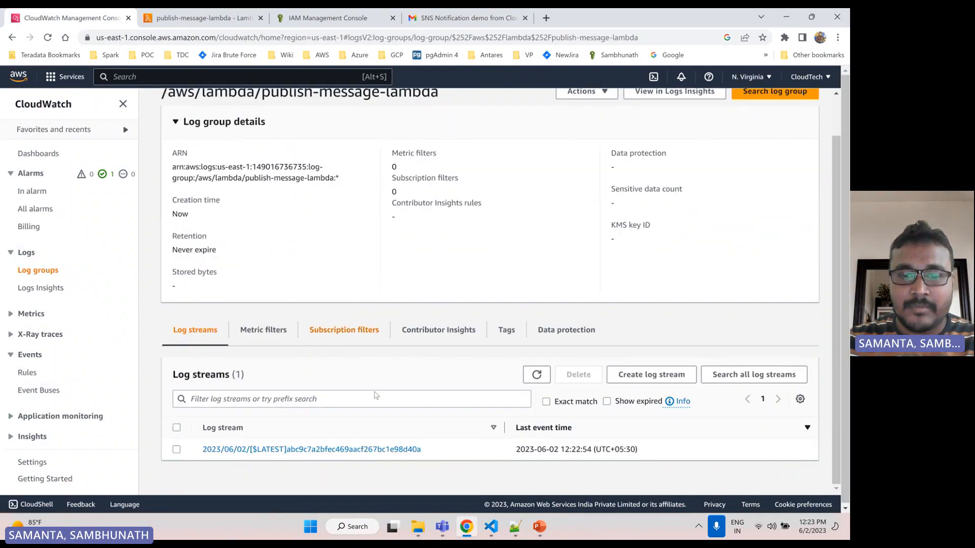
{"action": "left_click", "coordinate": [312, 446]}
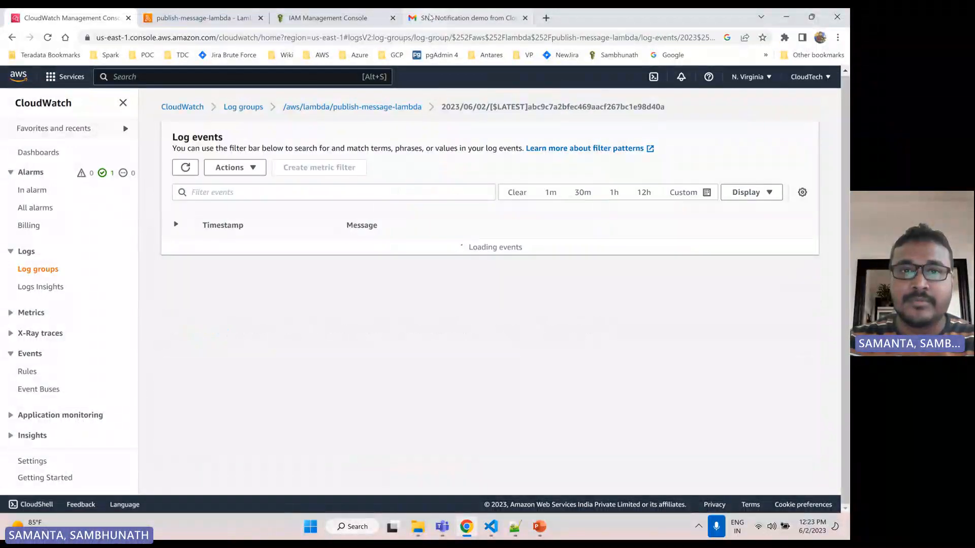
Step: Return to the log groups and open the log stream of /aws/lambda/trigger-by-sna-lambda-demo to examine its log events
{"action": "left_click", "coordinate": [442, 18]}
{"action": "left_click", "coordinate": [47, 21]}
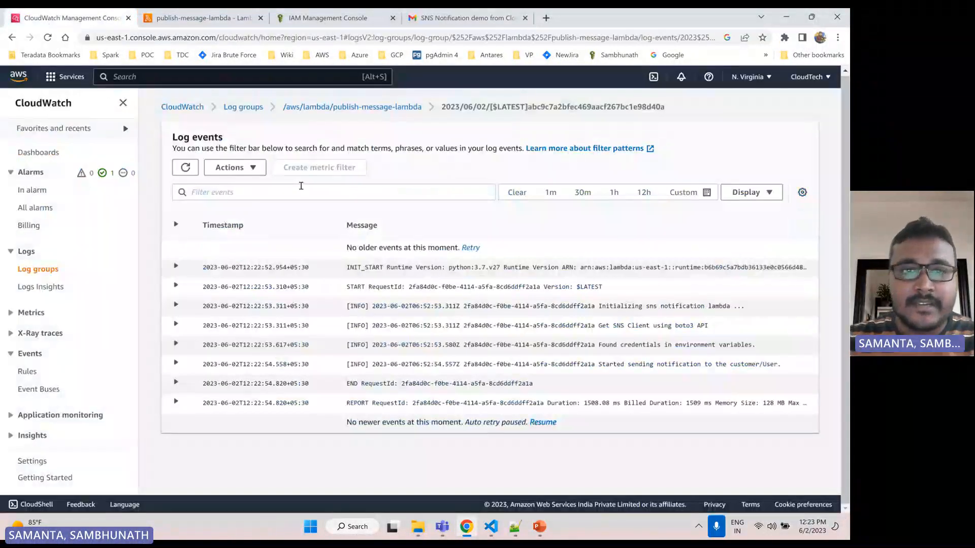
{"action": "left_click", "coordinate": [244, 107]}
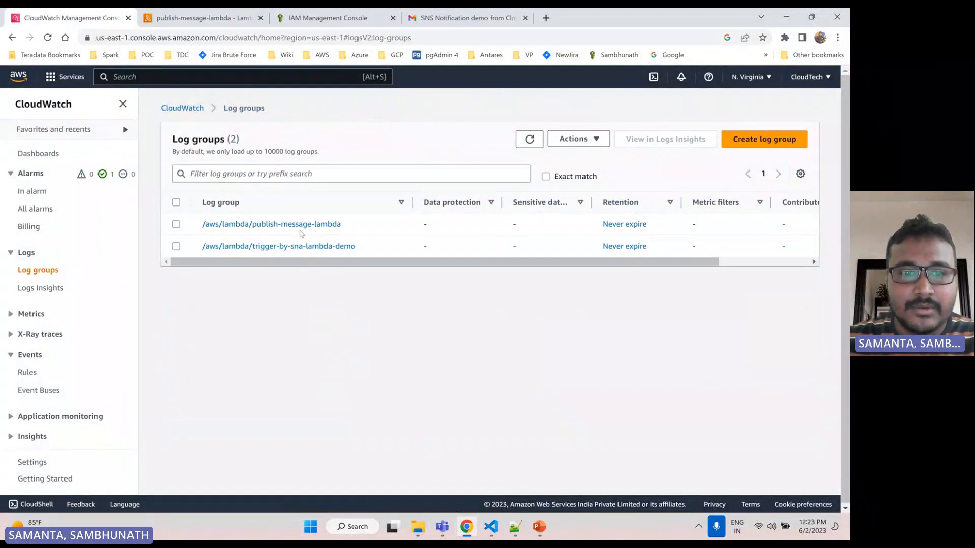
{"action": "left_click", "coordinate": [268, 249]}
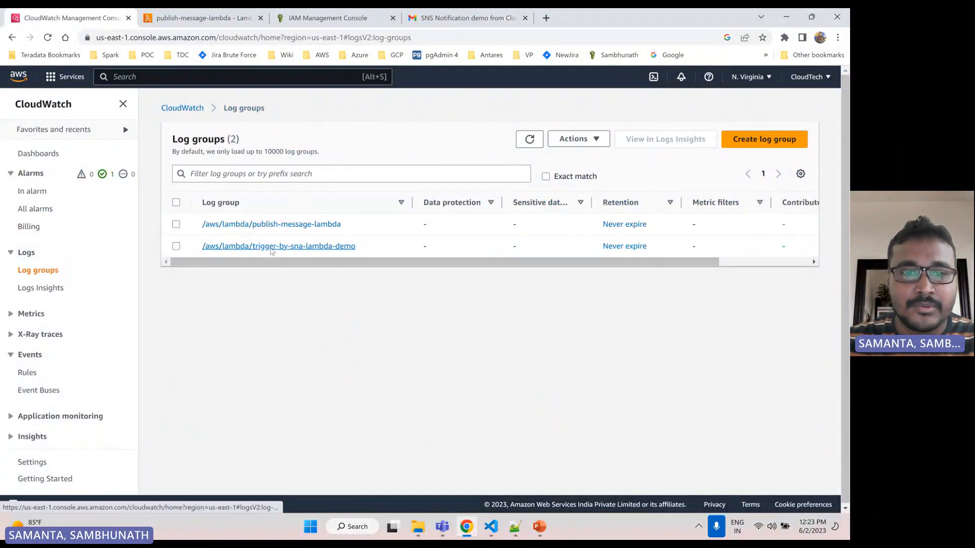
{"action": "scroll", "coordinate": [379, 304], "scroll_direction": "down", "scroll_amount": 1}
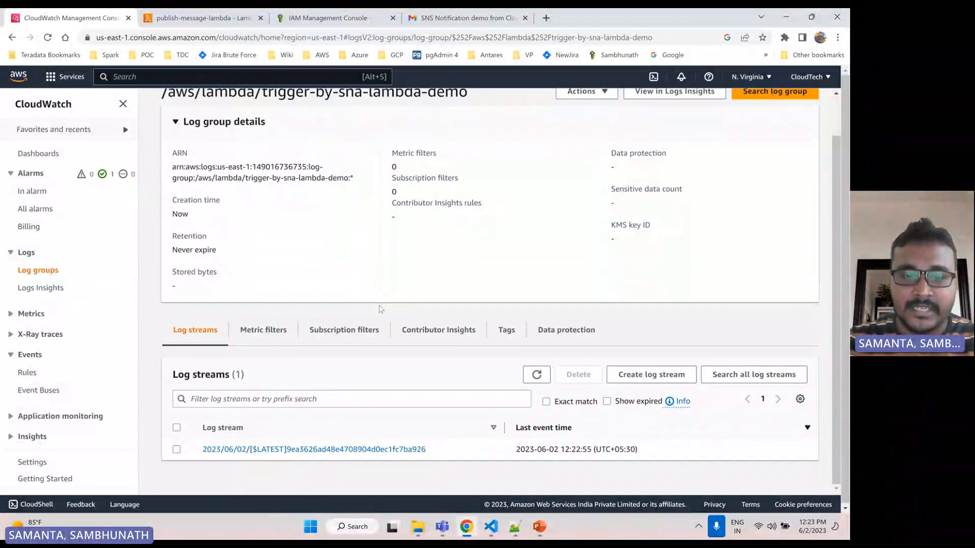
{"action": "left_click", "coordinate": [330, 442]}
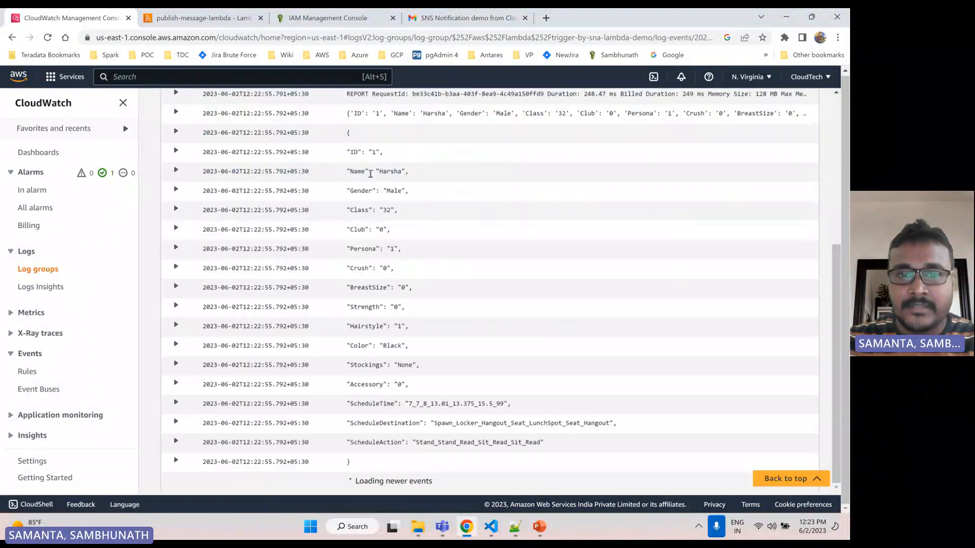
{"action": "scroll", "coordinate": [406, 273], "scroll_direction": "up", "scroll_amount": 1}
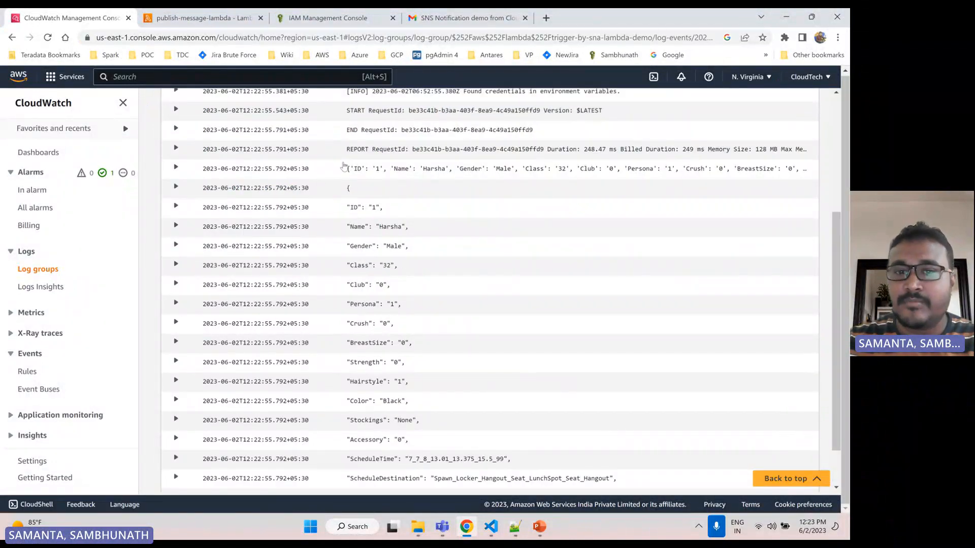
{"action": "scroll", "coordinate": [403, 358], "scroll_direction": "down", "scroll_amount": 1}
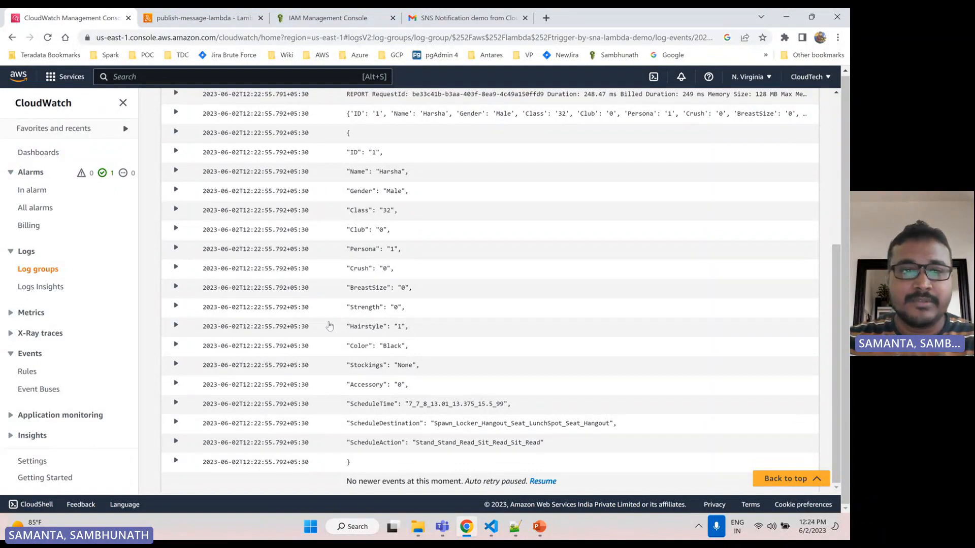
{"action": "scroll", "coordinate": [329, 326], "scroll_direction": "up", "scroll_amount": 10}
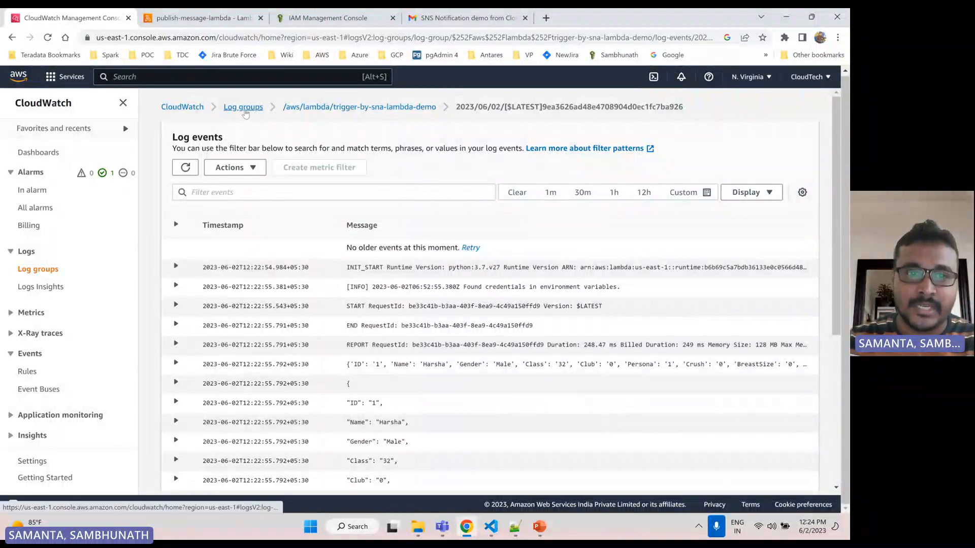
Step: Delete the log groups /aws/lambda/publish-message-lambda and /aws/lambda/trigger-by-sna-lambda-demo, and dismiss the notification
{"action": "left_click", "coordinate": [244, 107]}
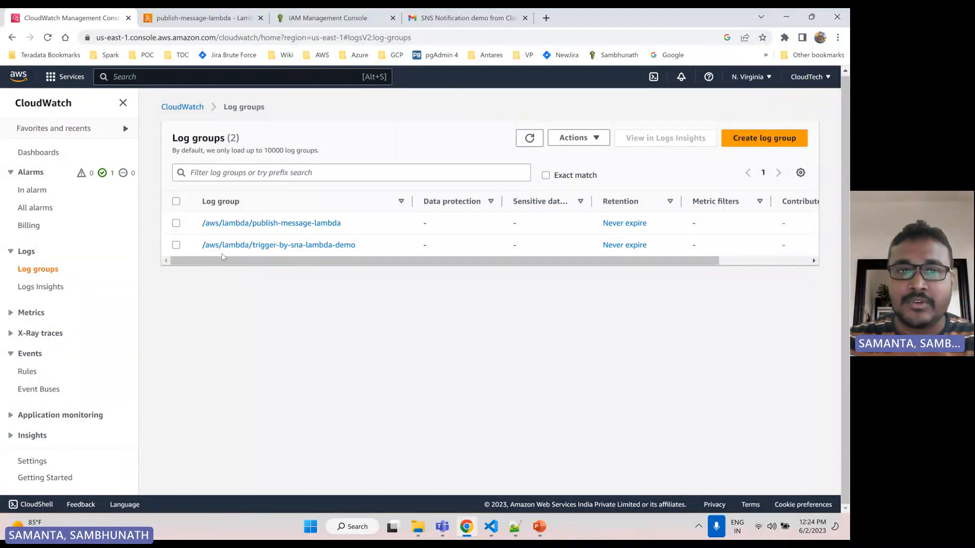
{"action": "left_click", "coordinate": [176, 223]}
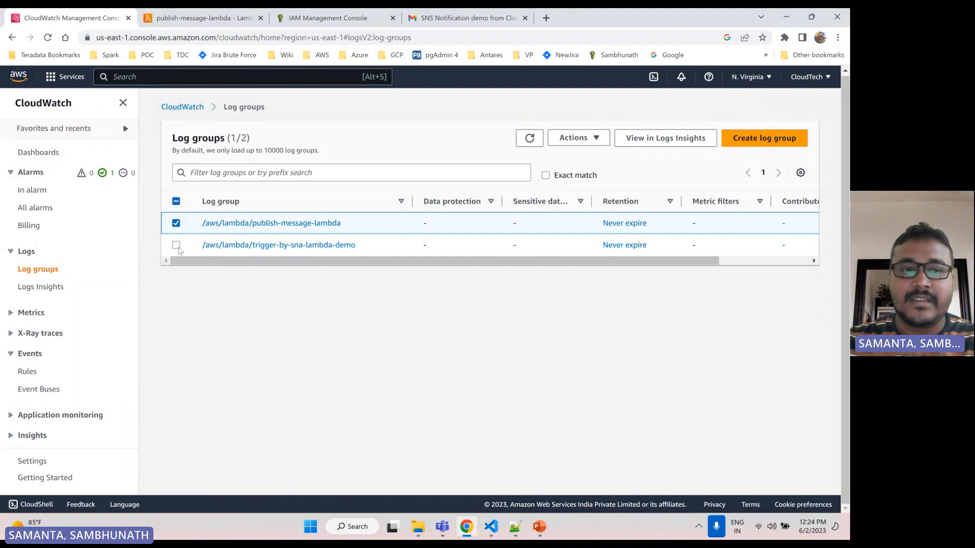
{"action": "left_click", "coordinate": [176, 245]}
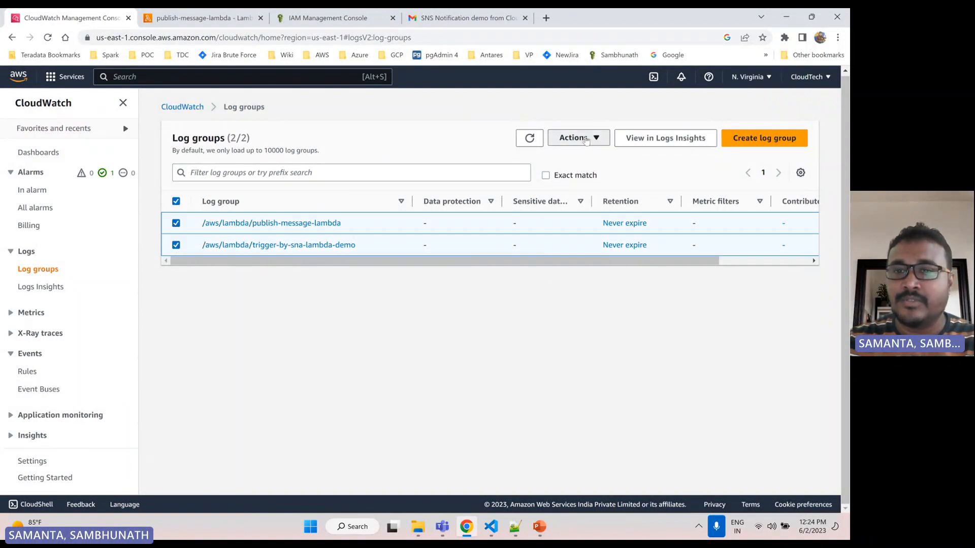
{"action": "left_click", "coordinate": [579, 139]}
{"action": "left_click", "coordinate": [586, 154]}
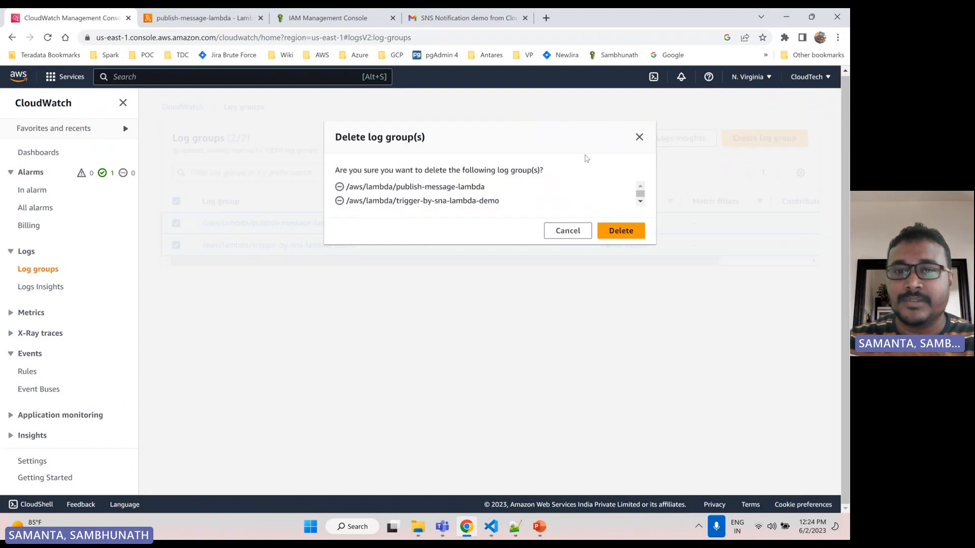
{"action": "left_click", "coordinate": [618, 237]}
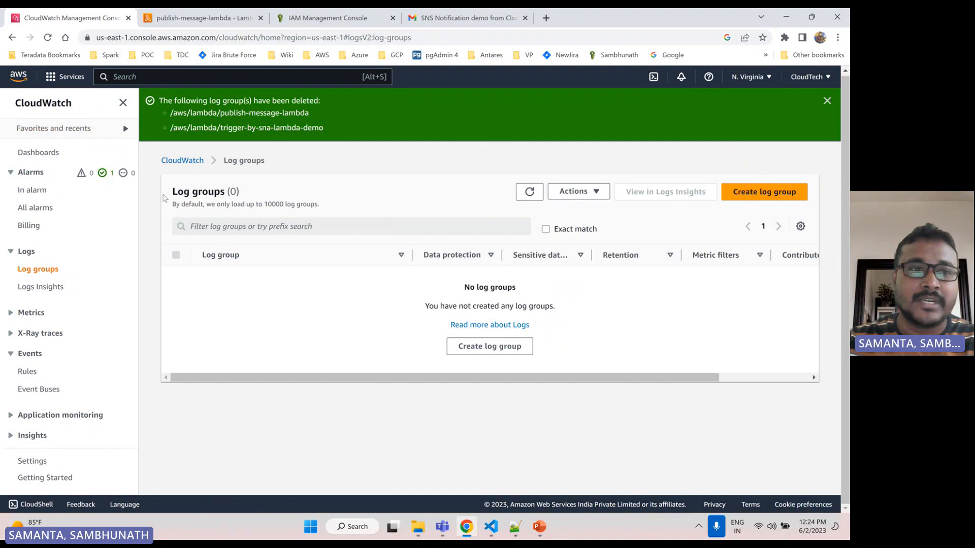
{"action": "left_click", "coordinate": [827, 101]}
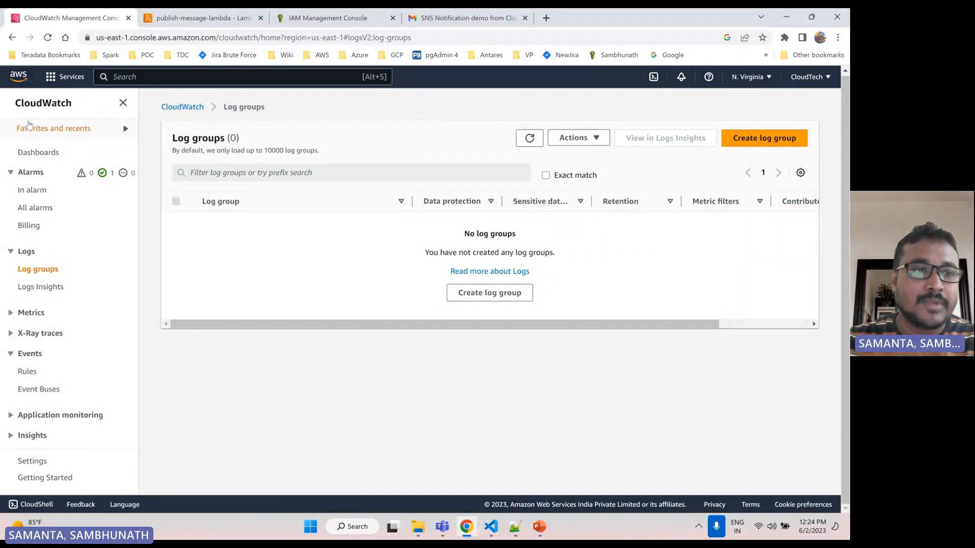
Step: Go to Lambda from the console home and delete publish-message-lambda and trigger-by-sna-lambda-demo, confirming with delete
{"action": "left_click", "coordinate": [19, 76]}
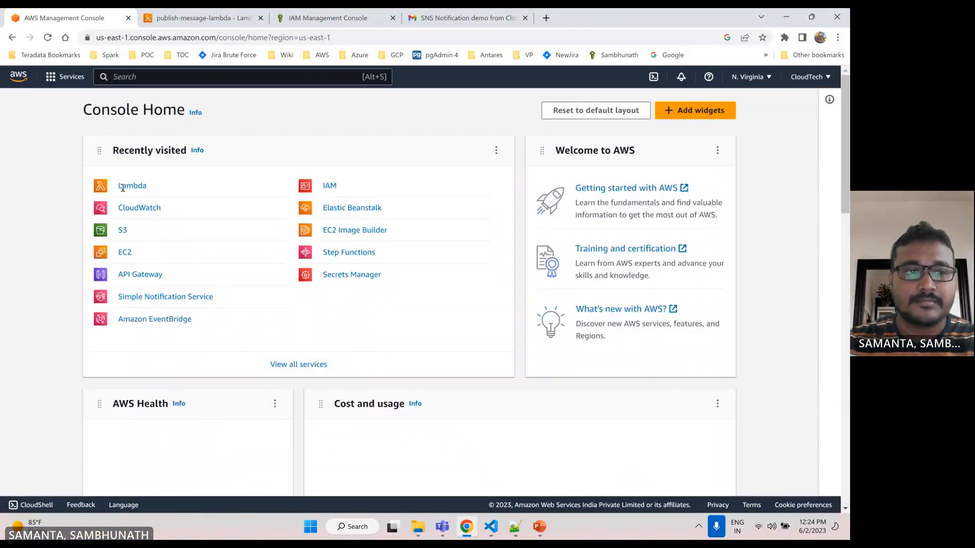
{"action": "left_click", "coordinate": [128, 187]}
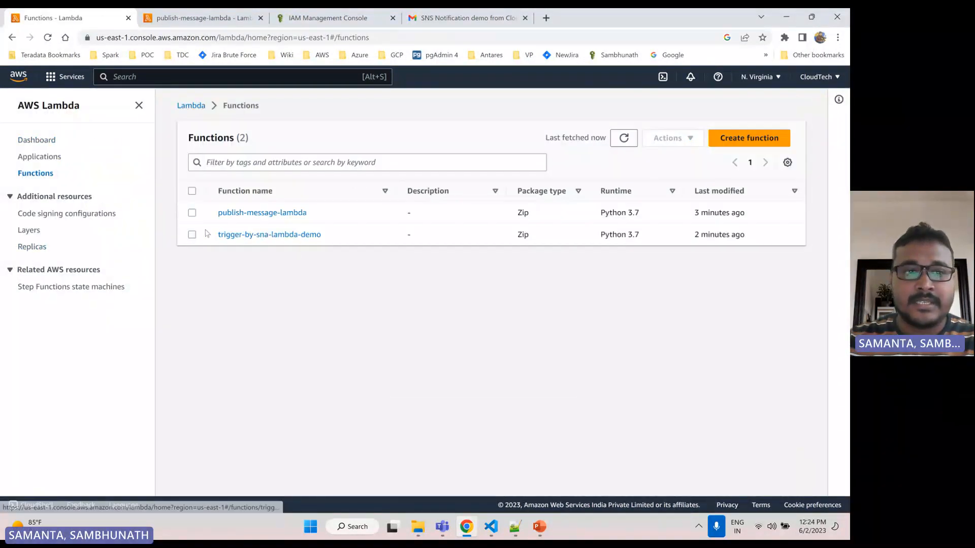
{"action": "left_click", "coordinate": [193, 213]}
{"action": "left_click", "coordinate": [193, 234]}
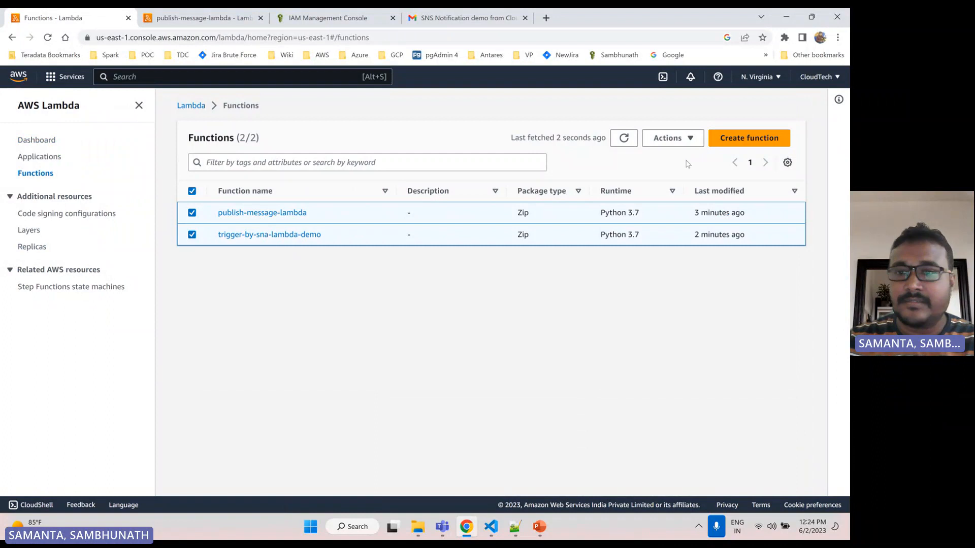
{"action": "left_click", "coordinate": [653, 139]}
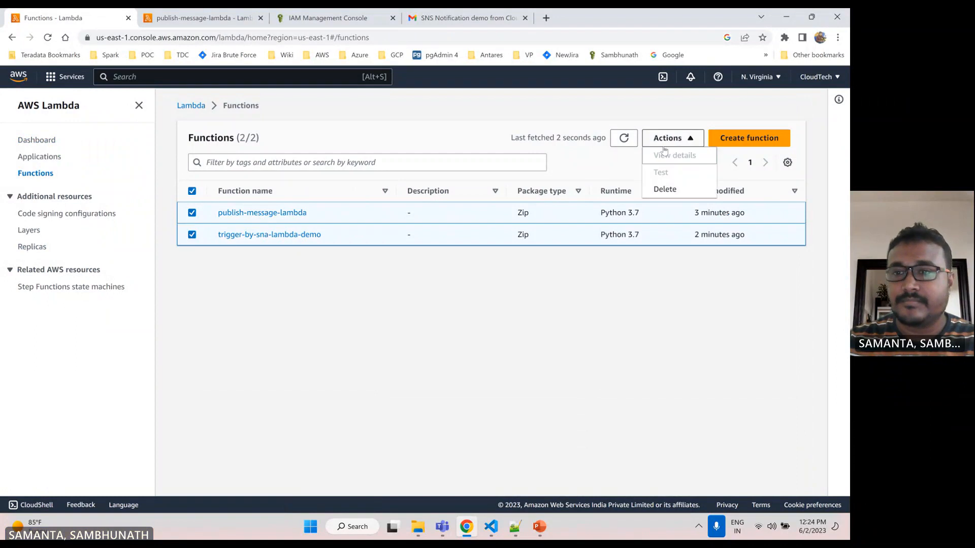
{"action": "left_click", "coordinate": [648, 189]}
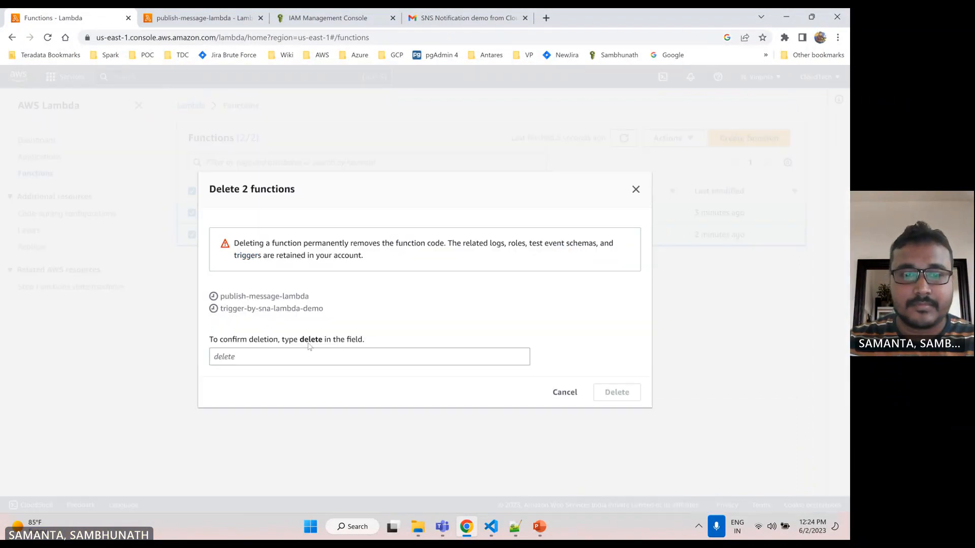
{"action": "double_click", "coordinate": [308, 345]}
{"action": "key", "text": "ctrl+c"}
{"action": "left_click", "coordinate": [285, 363]}
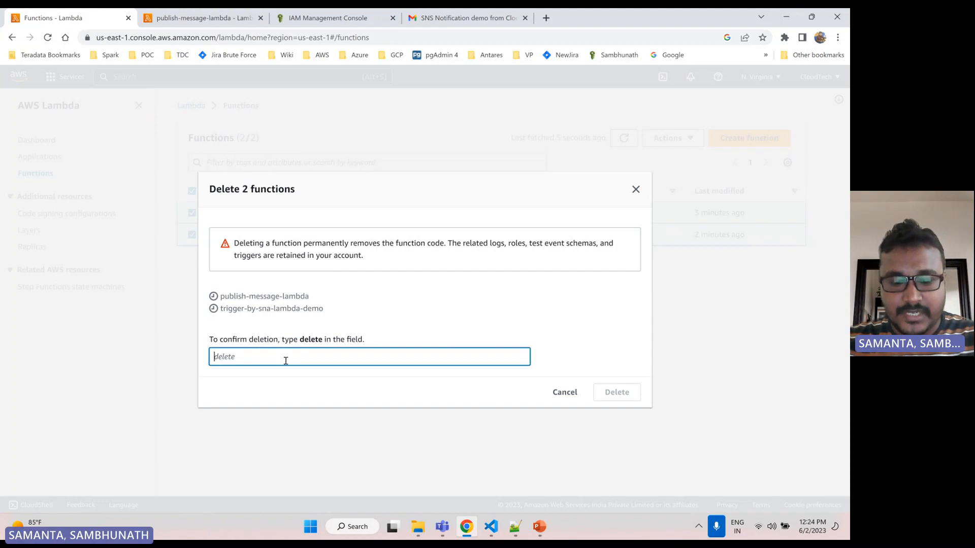
{"action": "key", "text": "ctrl+v"}
{"action": "key", "text": "BackSpace"}
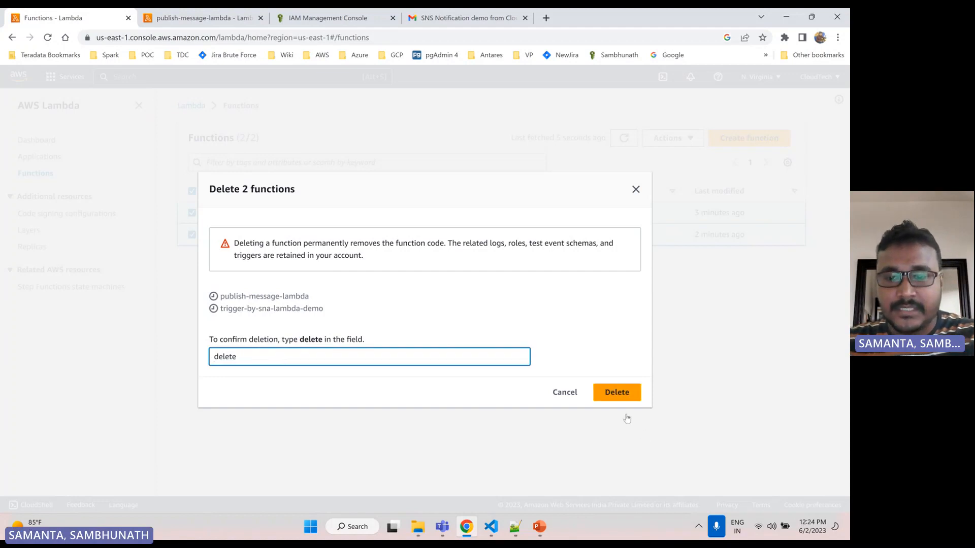
{"action": "key", "text": "ctrl+a"}
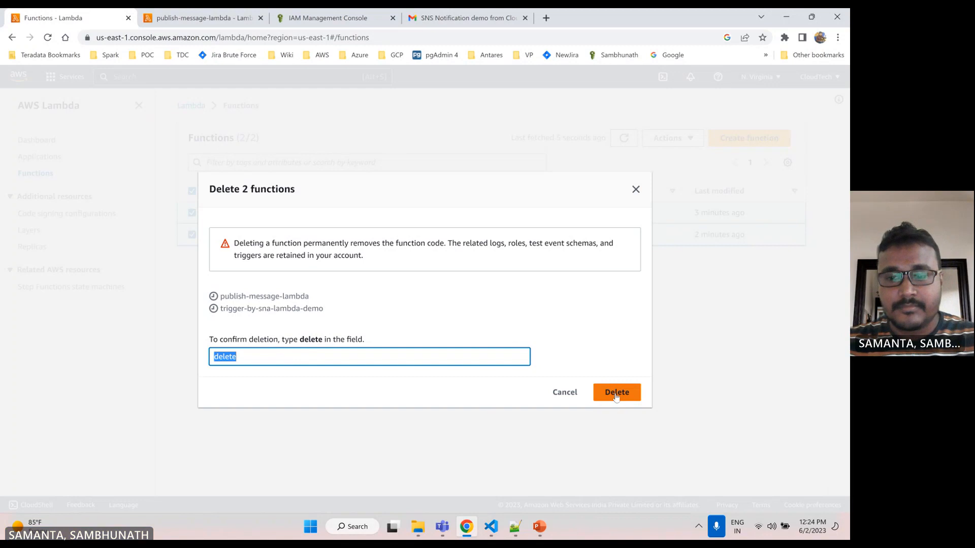
{"action": "left_click", "coordinate": [612, 395]}
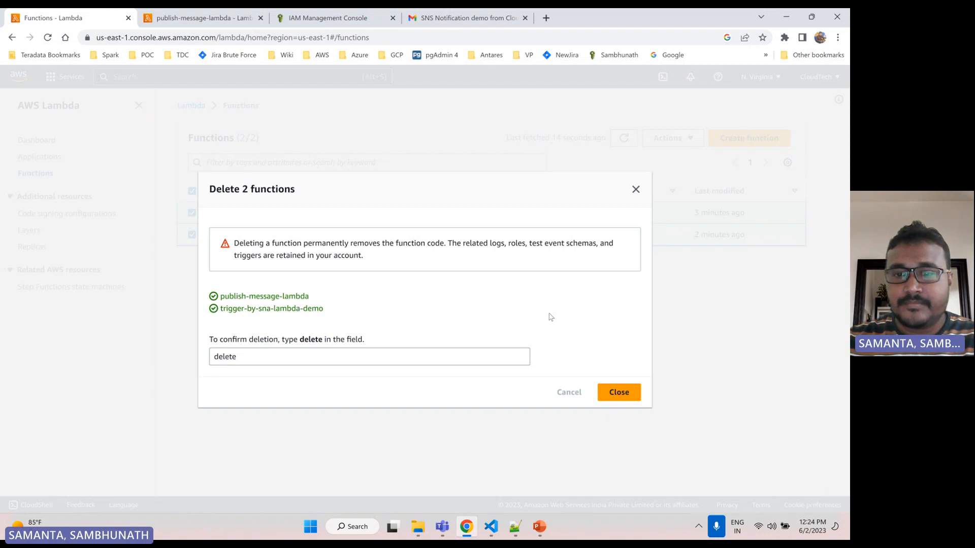
{"action": "left_click", "coordinate": [634, 387]}
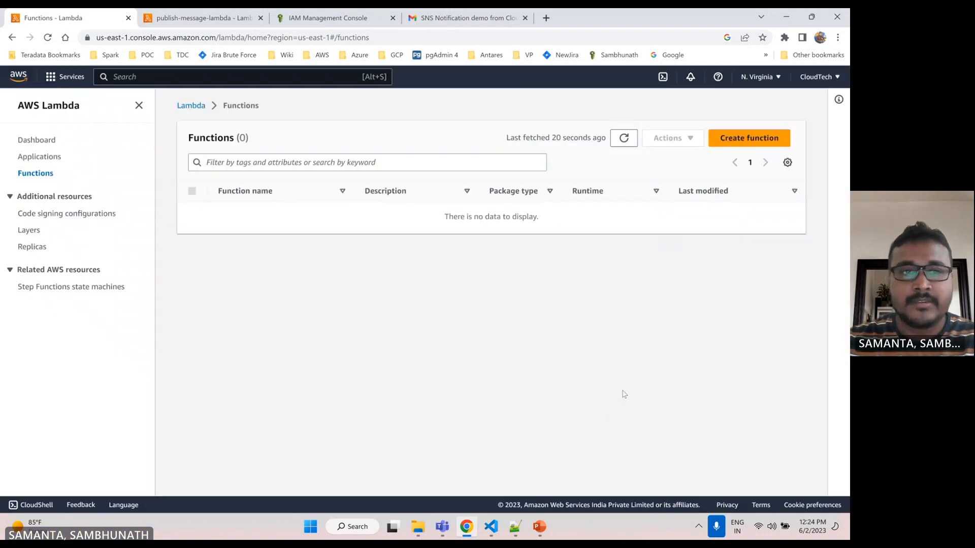
Step: Find IAM by searching the console services for "Iam", and open its list of roles
{"action": "left_click", "coordinate": [127, 78]}
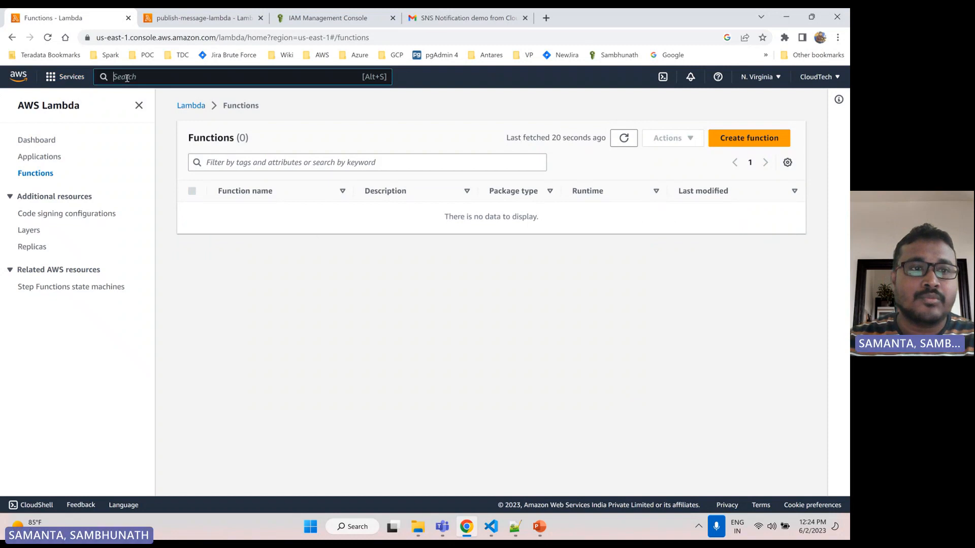
{"action": "type", "text": "Iam"}
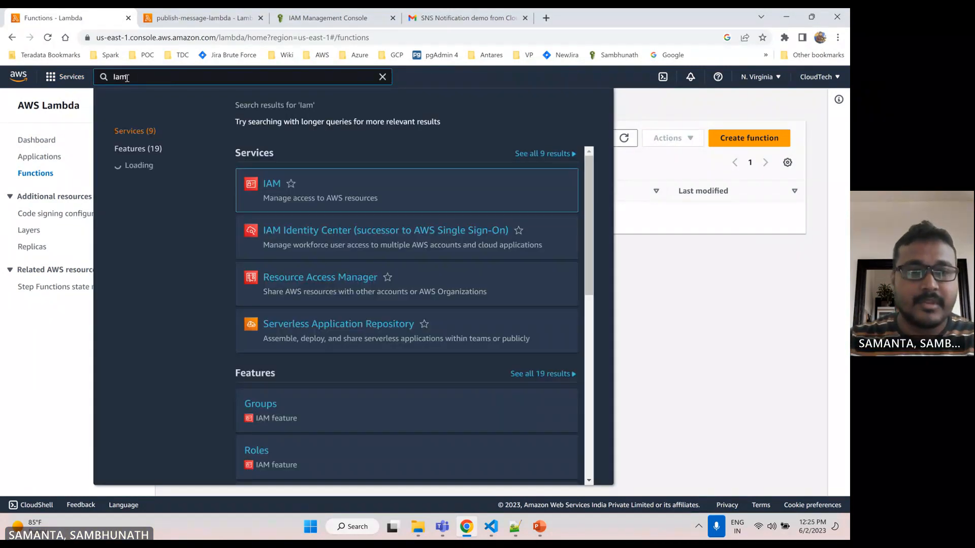
{"action": "left_click", "coordinate": [272, 189]}
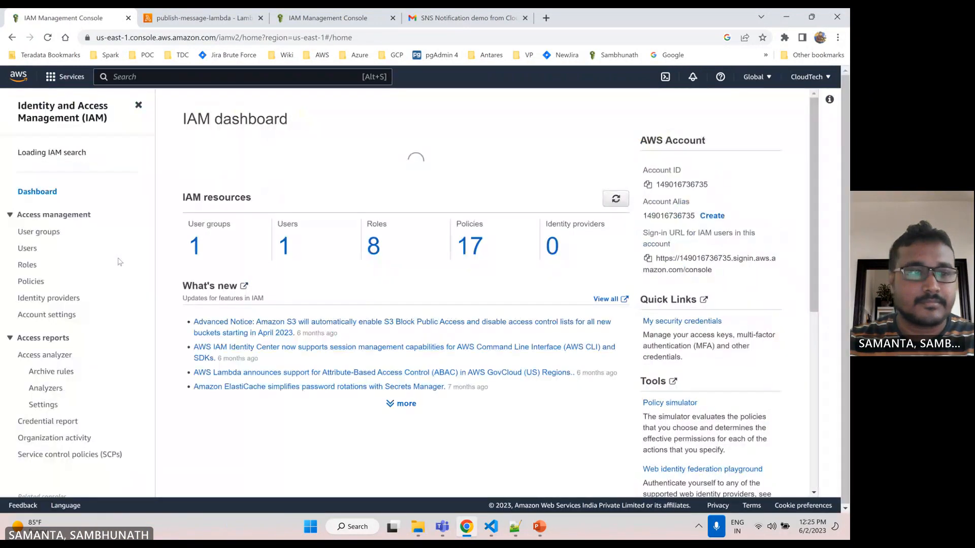
{"action": "left_click", "coordinate": [28, 269]}
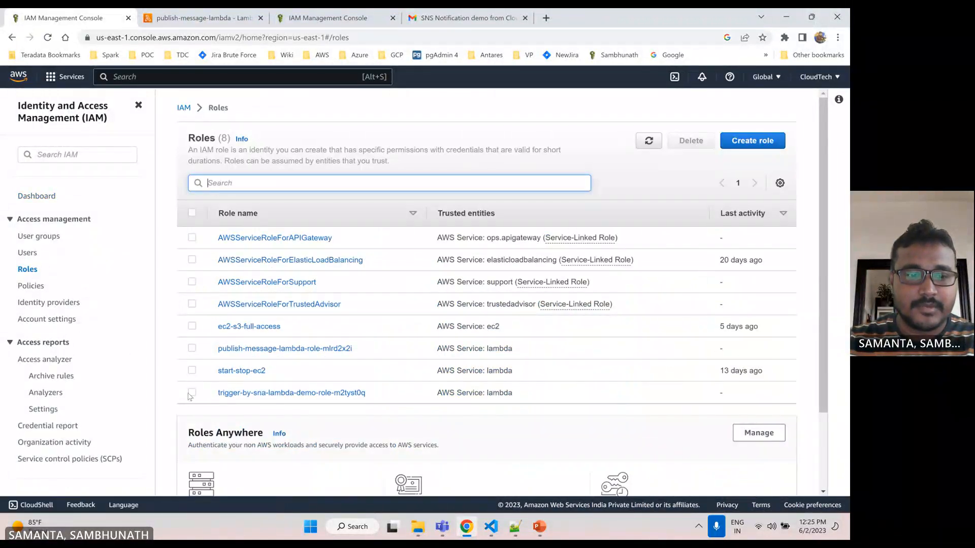
Step: Delete the roles publish-message-lambda-role-mlrd2x2i and trigger-by-sna-lambda-demo-role-m2tyst0q, confirming with delete, and dismiss the notification
{"action": "left_click", "coordinate": [191, 394]}
{"action": "left_click", "coordinate": [192, 349]}
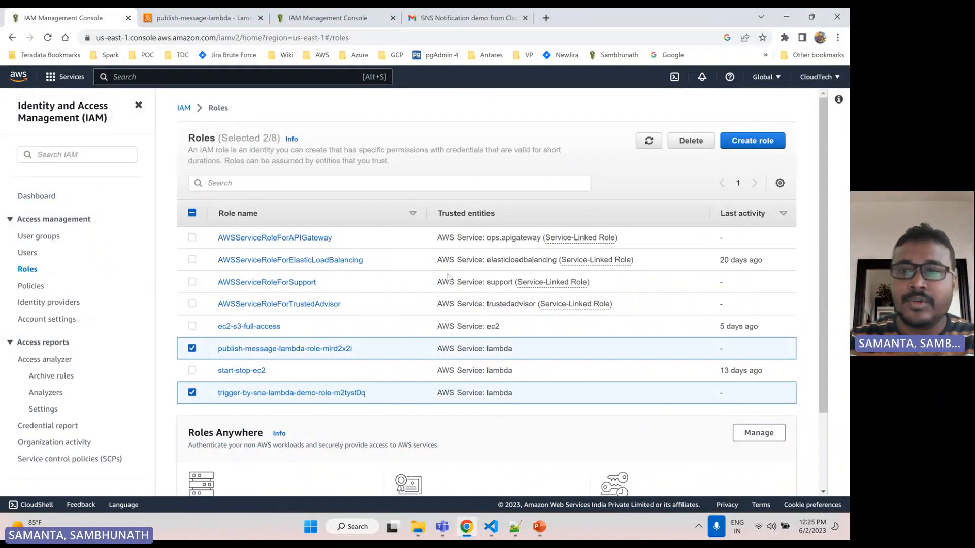
{"action": "left_click", "coordinate": [691, 140]}
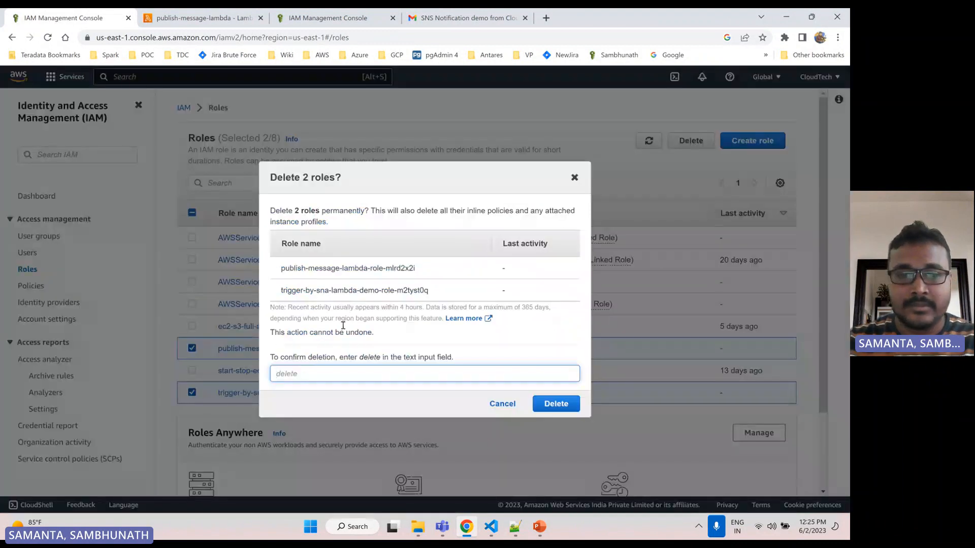
{"action": "type", "text": "delete"}
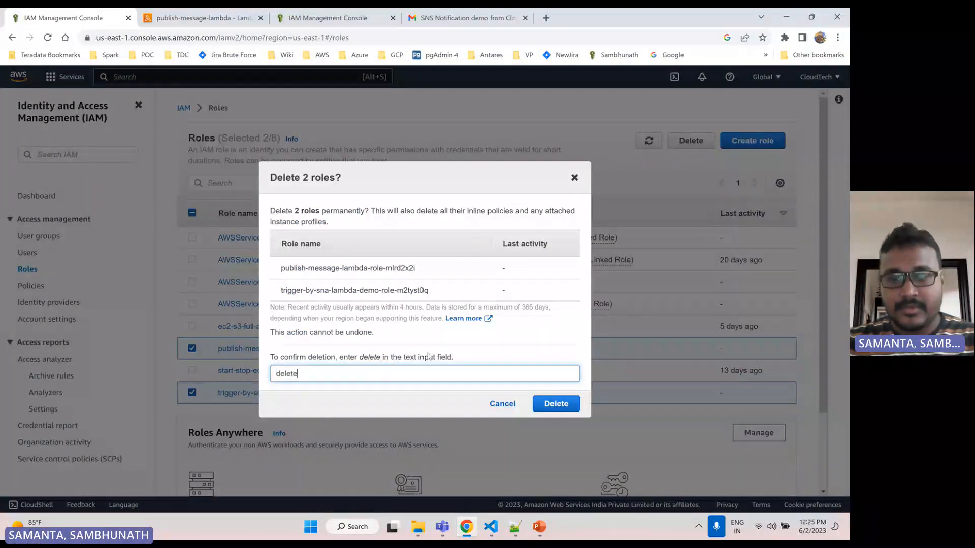
{"action": "left_click", "coordinate": [555, 404]}
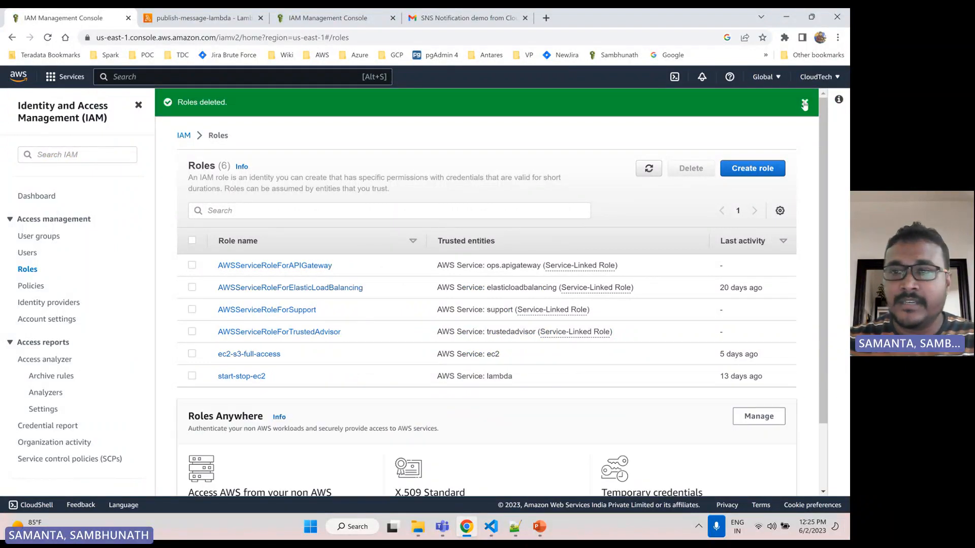
{"action": "left_click", "coordinate": [804, 105]}
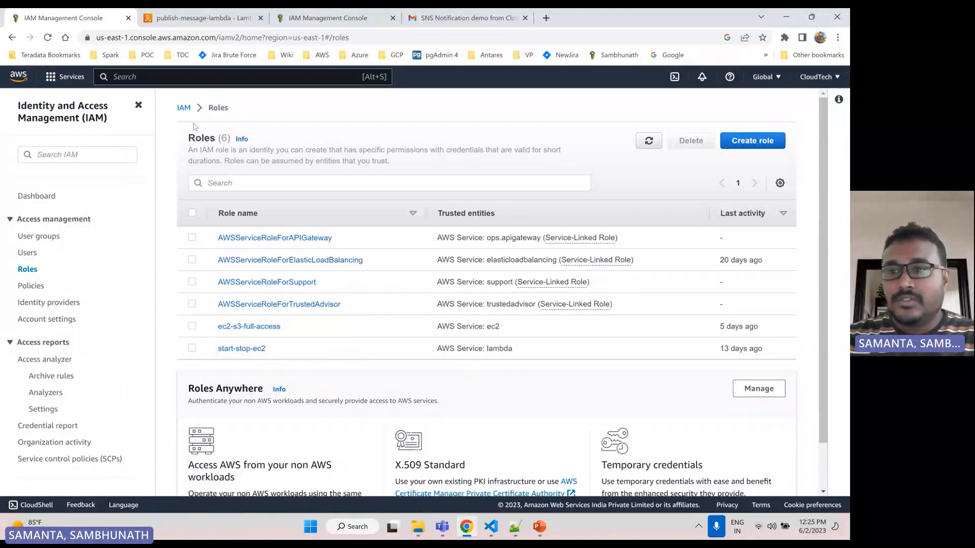